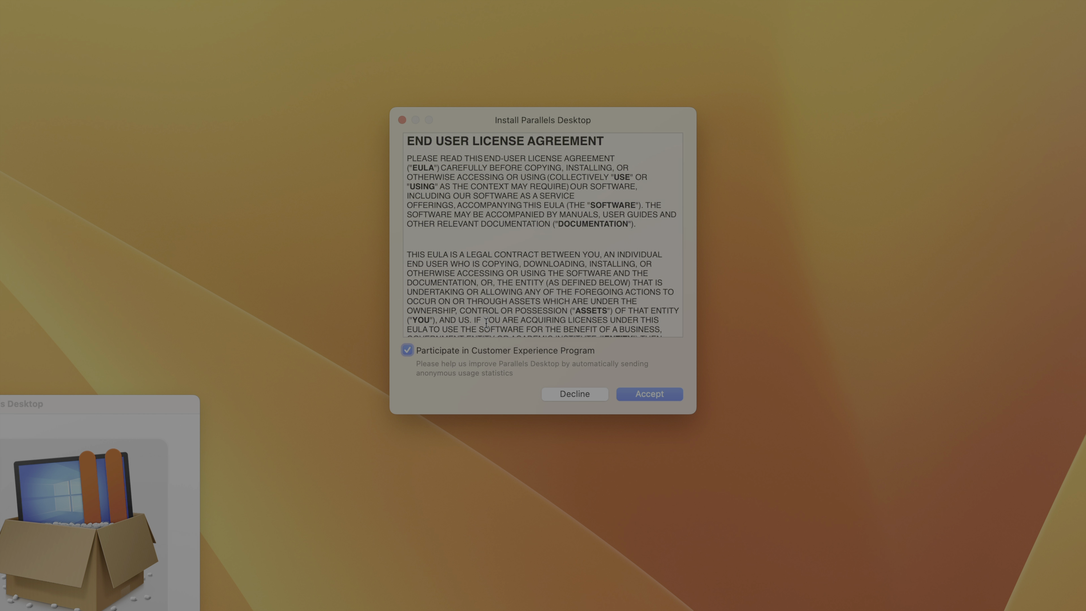
- Accept the Parallels Desktop license without joining the Customer Experience Program, and authorize the installation with the administrator password
left_click(447, 348)
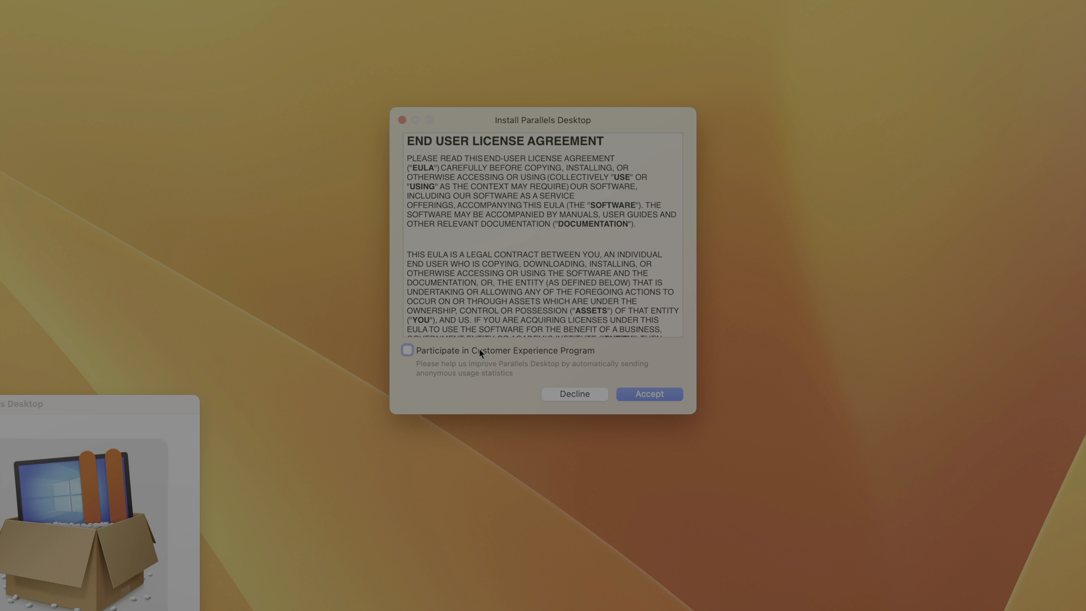
left_click(641, 396)
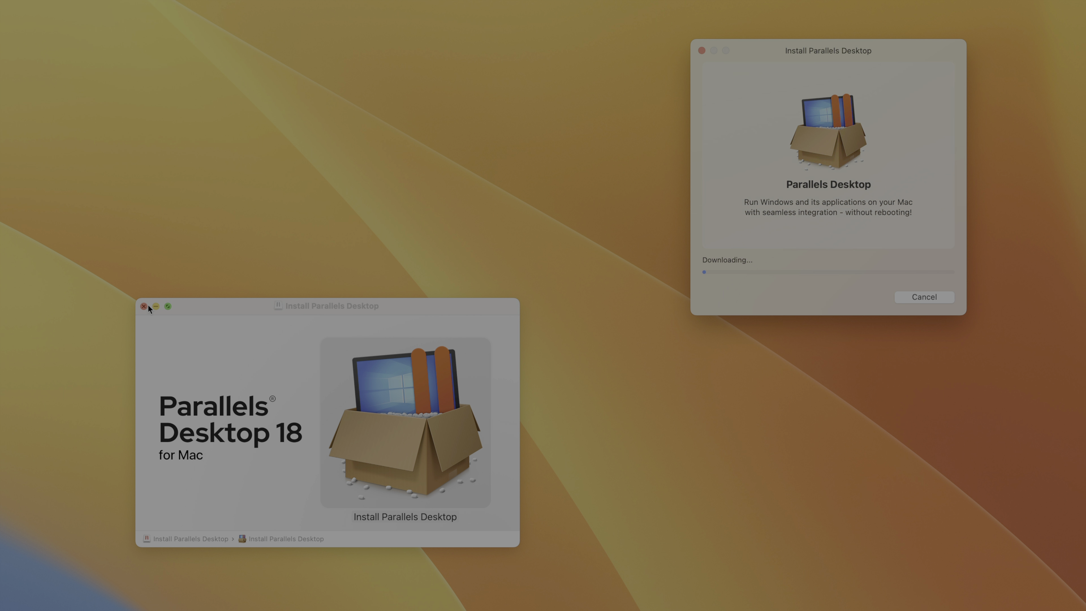
left_click(144, 306)
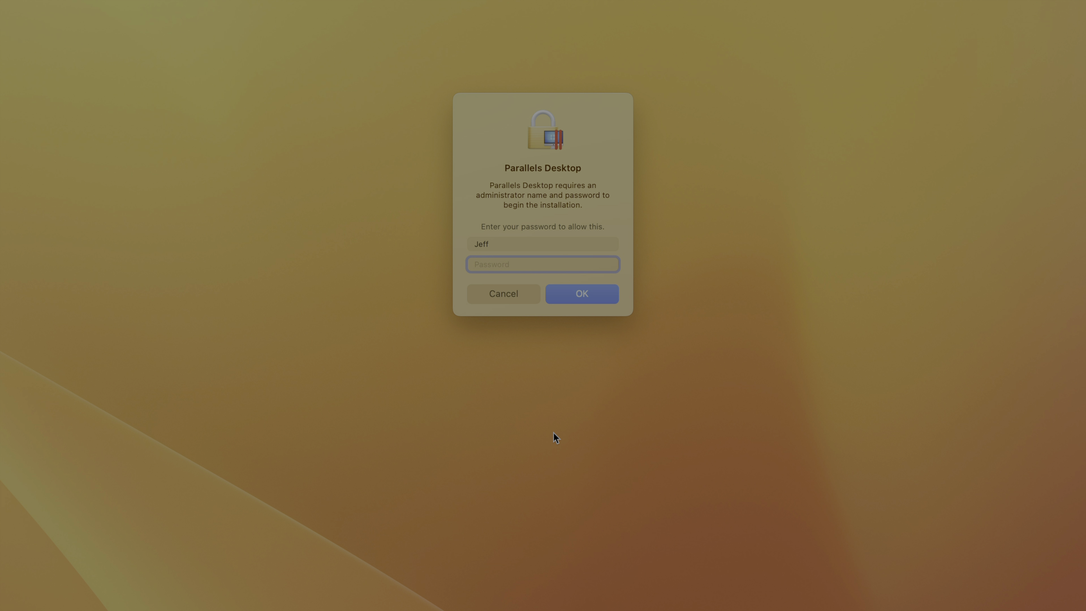
type("••••••••••")
key("Return")
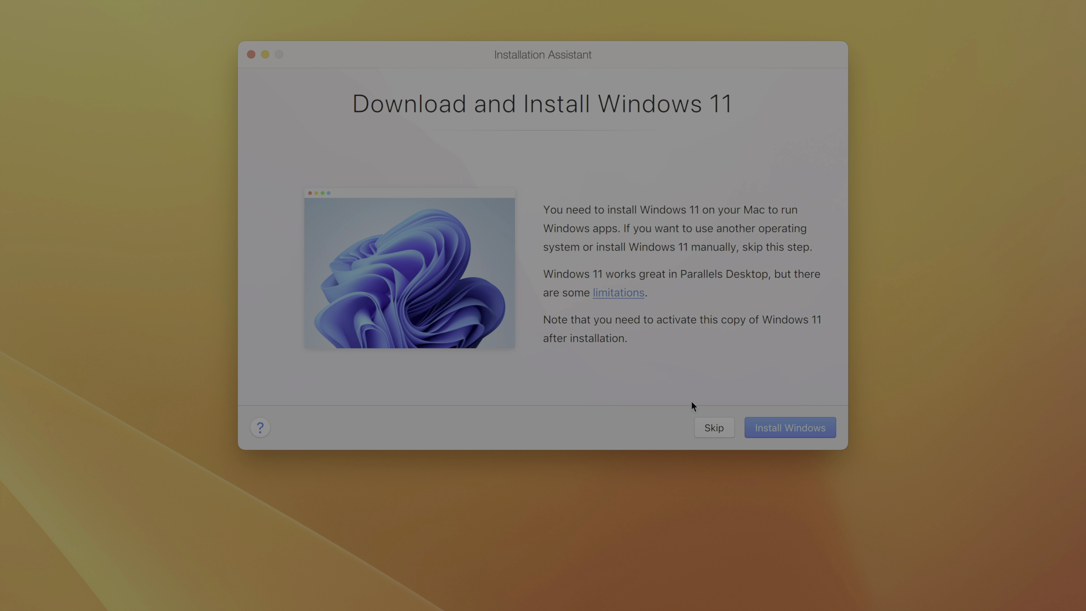
- Start installing Windows 11 through the option to get it from Microsoft, and check the Downloads folder for its image file
left_click(704, 429)
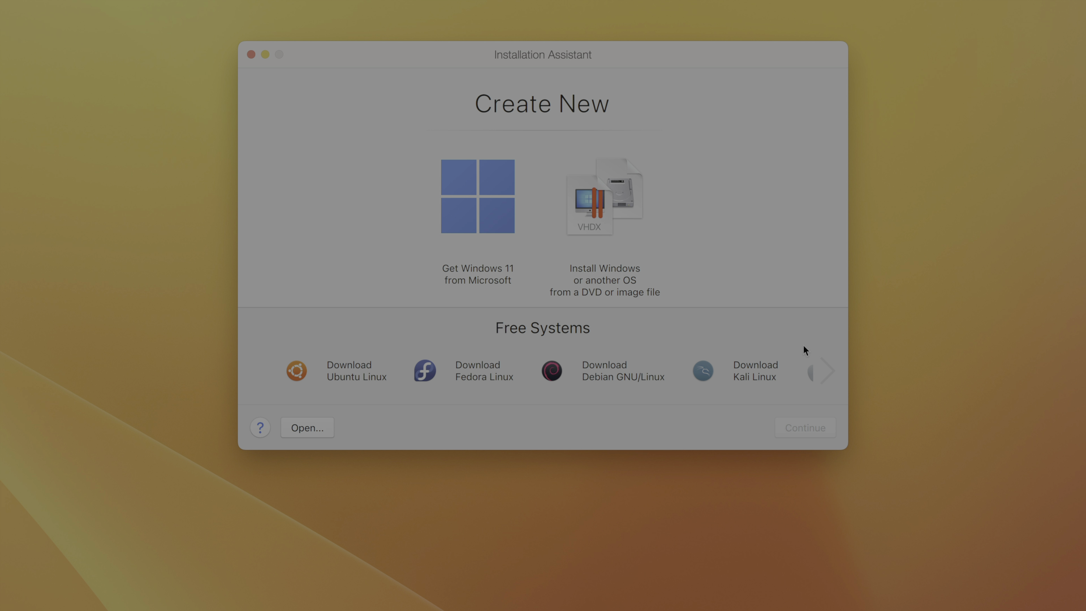
left_click(481, 203)
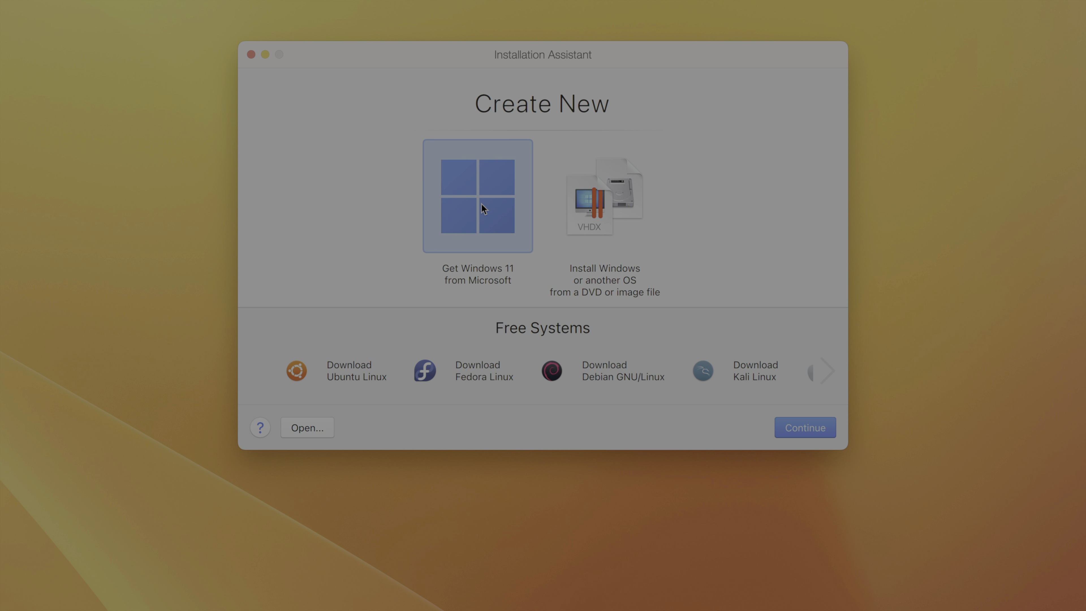
left_click(815, 429)
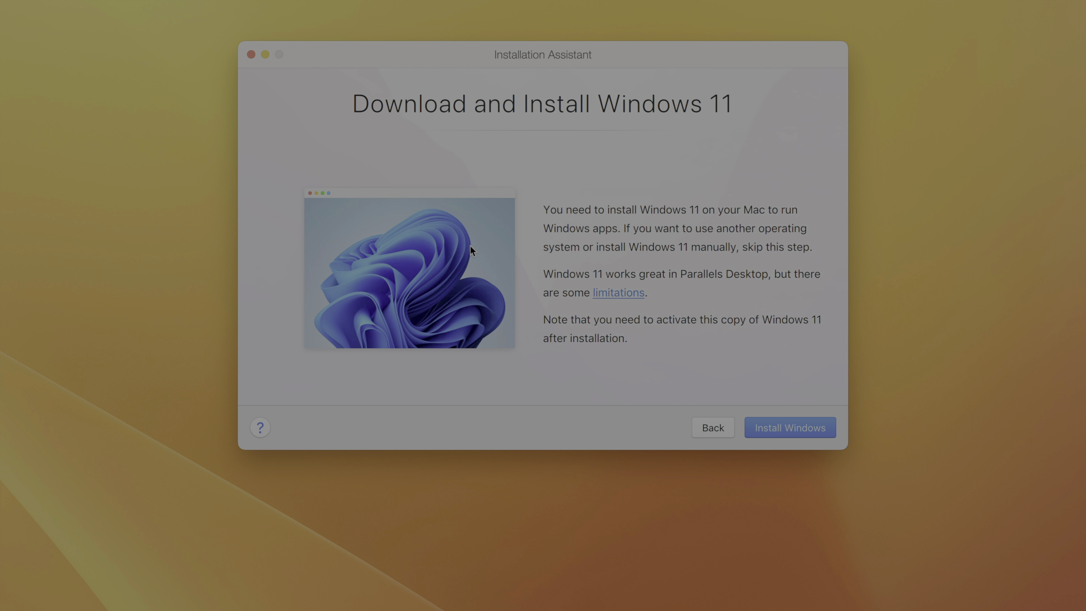
left_click(809, 423)
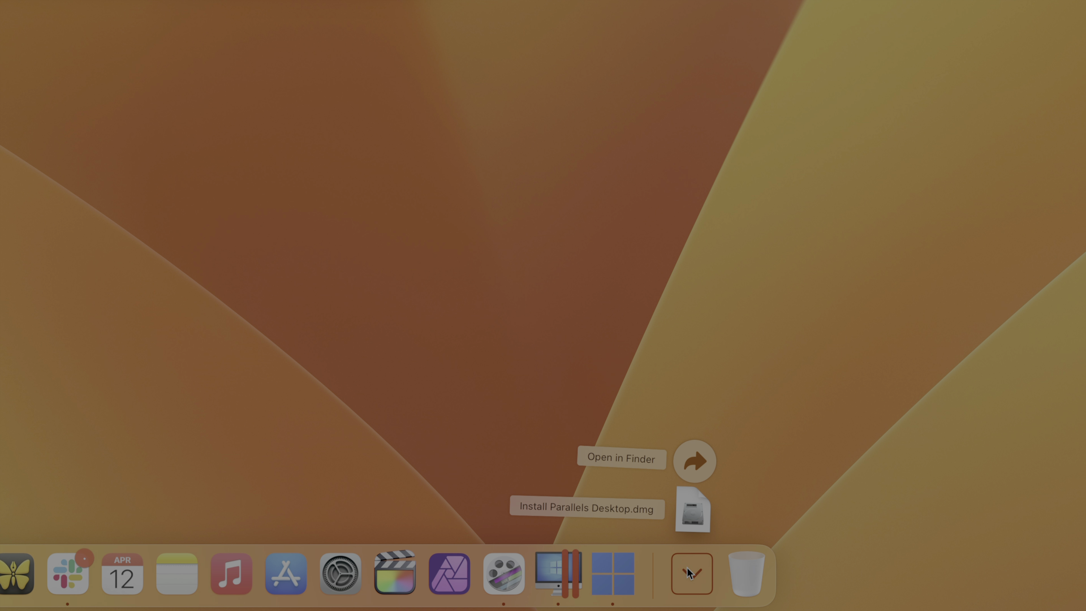
left_click(687, 573)
left_click(687, 574)
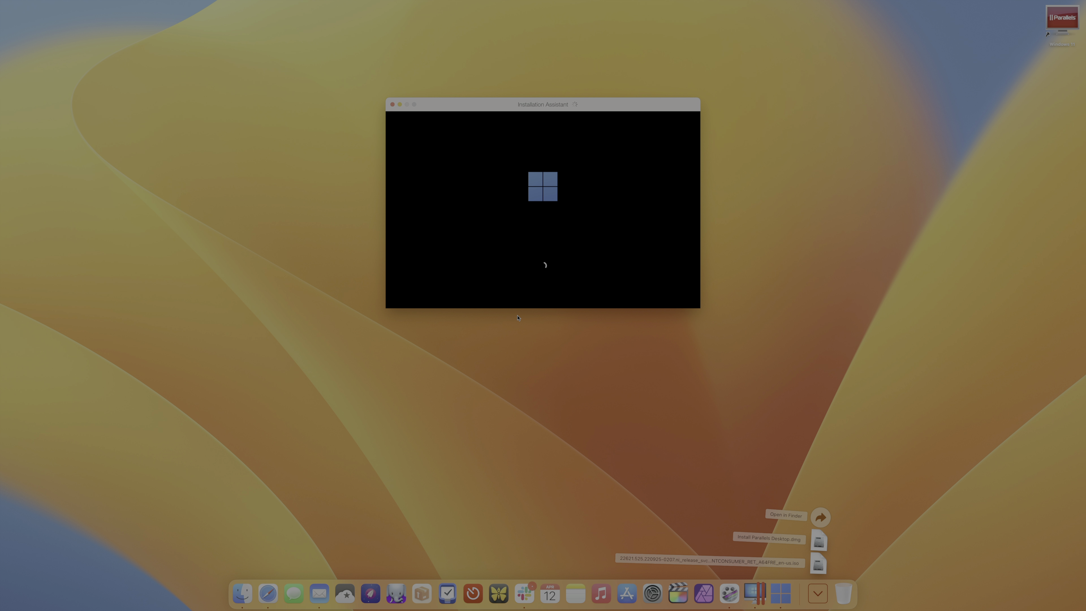
- Quit the Windows 11 setup and Parallels Desktop, and locate the Windows ISO in the Downloads folder
left_click(461, 106)
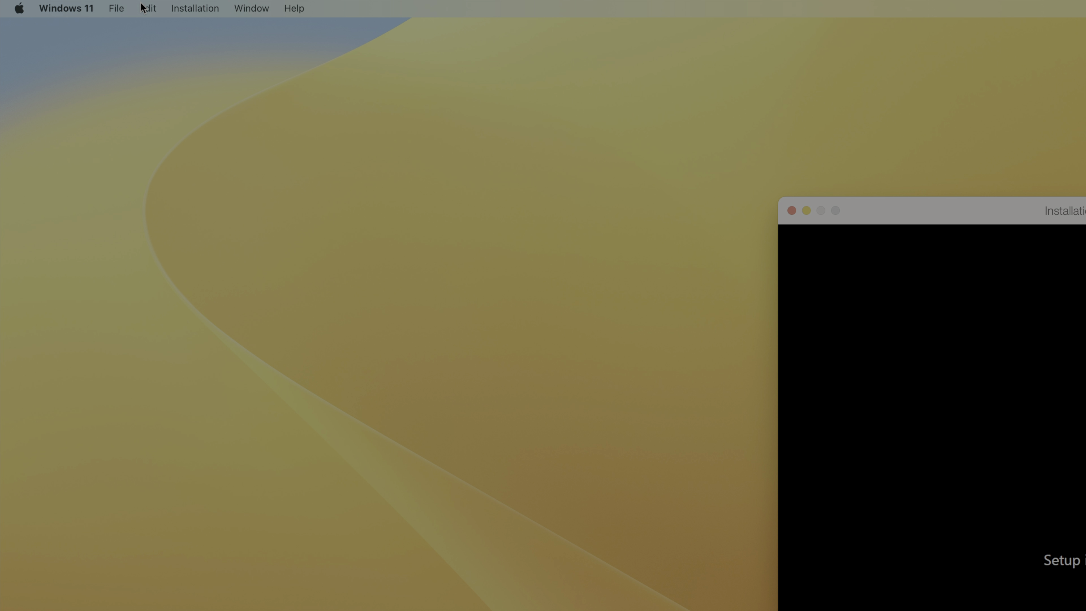
left_click(72, 11)
left_click(69, 131)
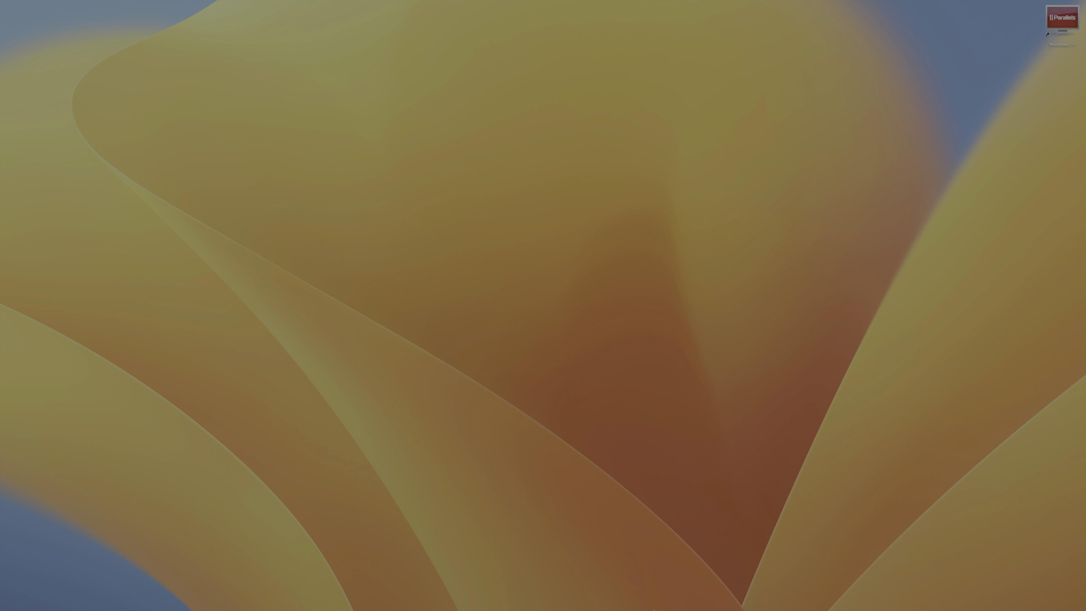
mouse_move(665, 608)
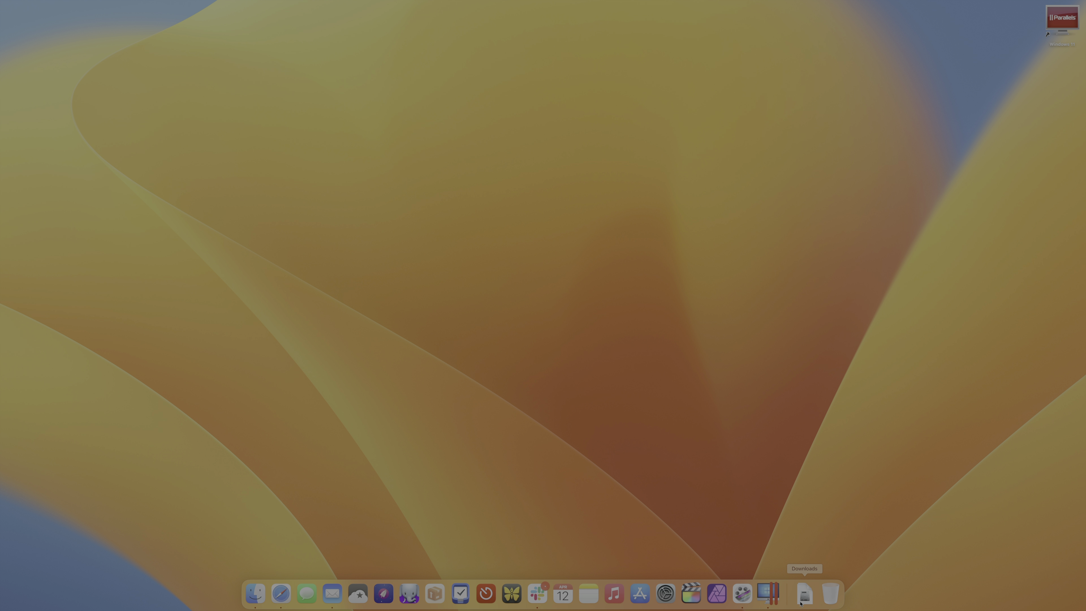
right_click(777, 607)
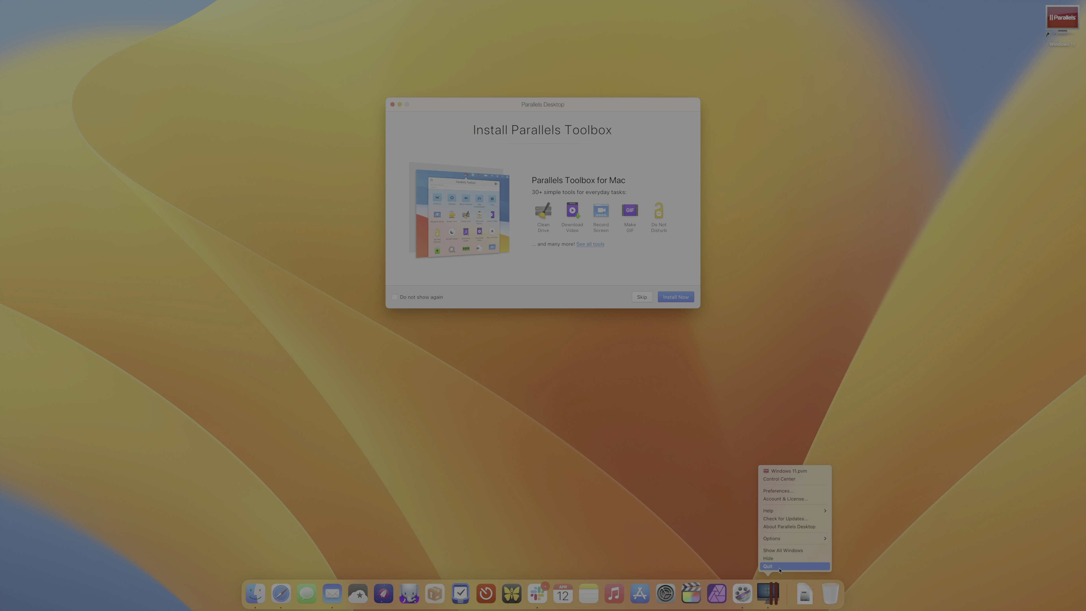
left_click(779, 566)
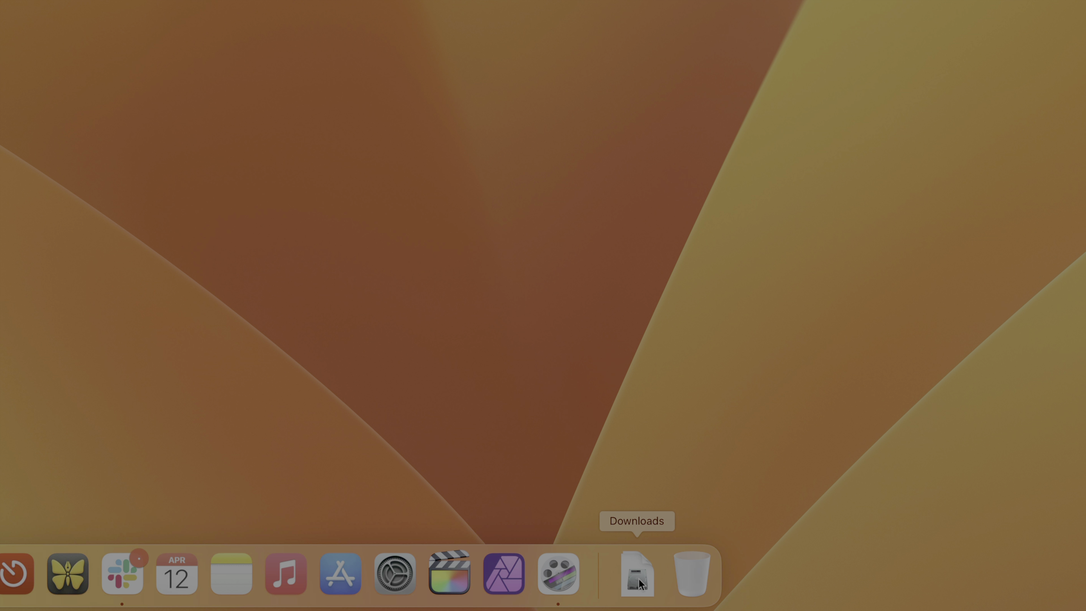
left_click(638, 583)
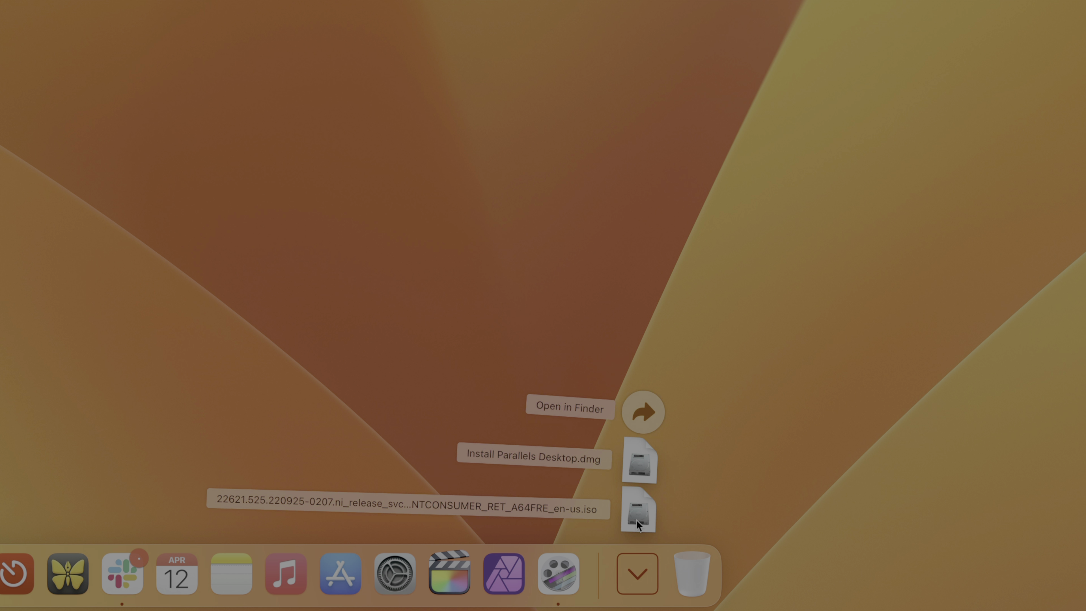
left_click(299, 375)
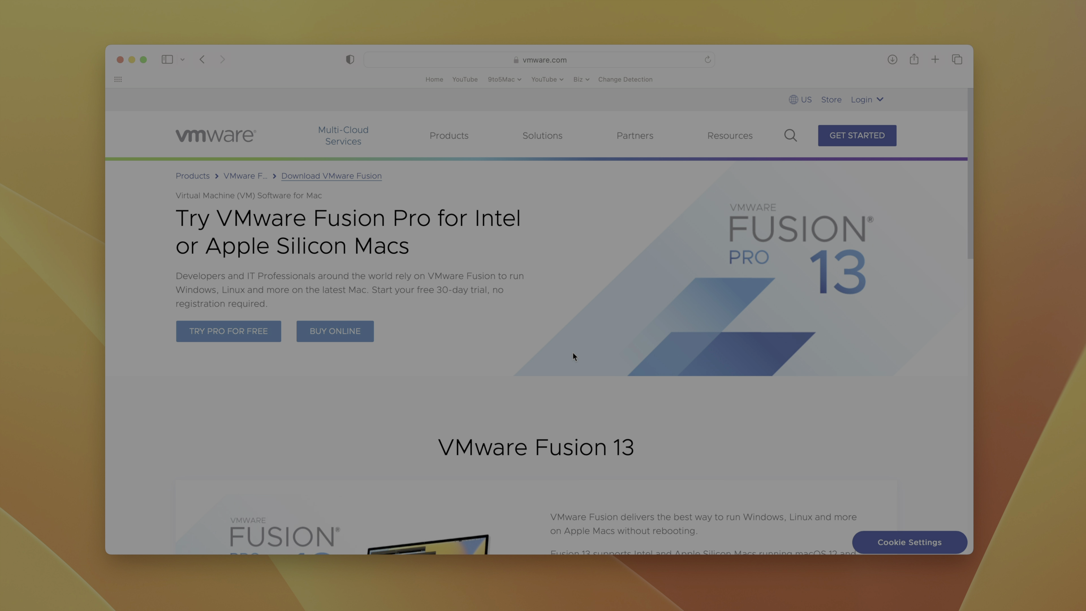
- Open the personal use license registration for Fusion 13 Player and show its License & Download section
scroll(569, 355, "down", 6)
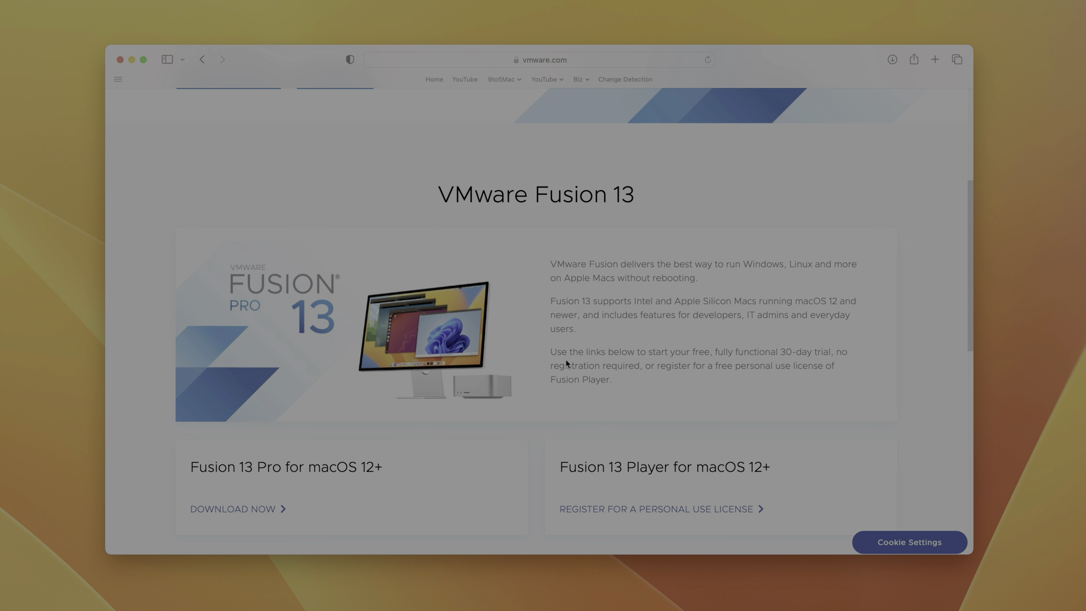
scroll(567, 360, "down", 3)
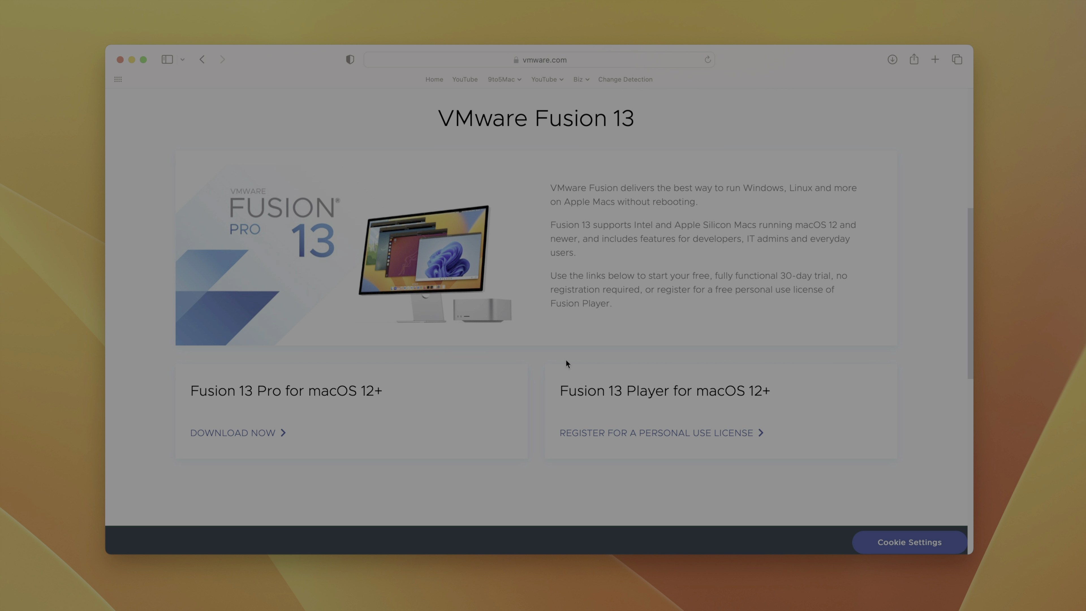
left_click(696, 429)
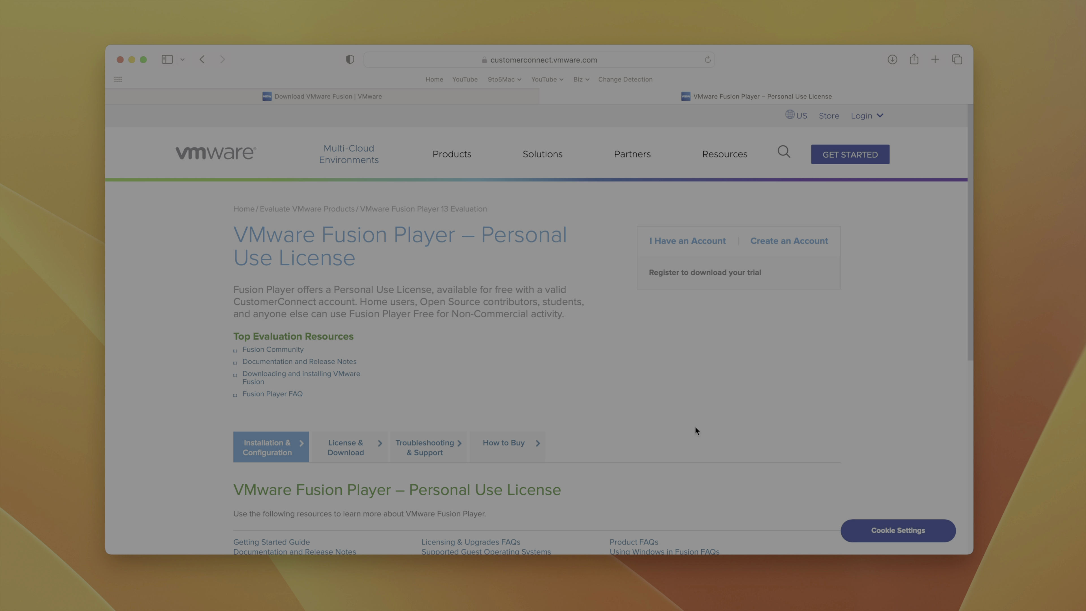
scroll(676, 404, "down", 3)
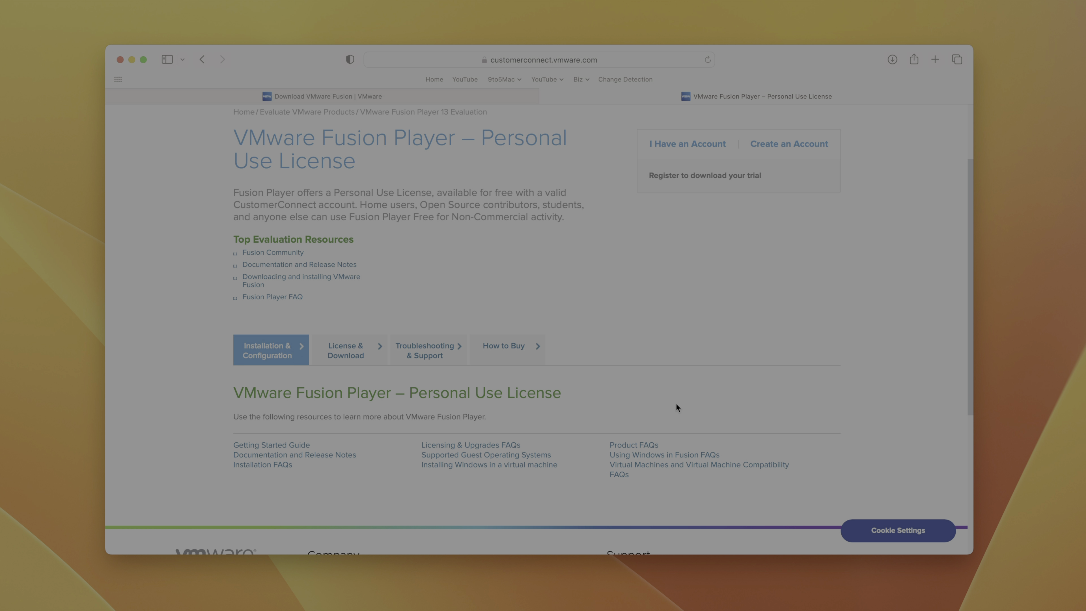
left_click(347, 358)
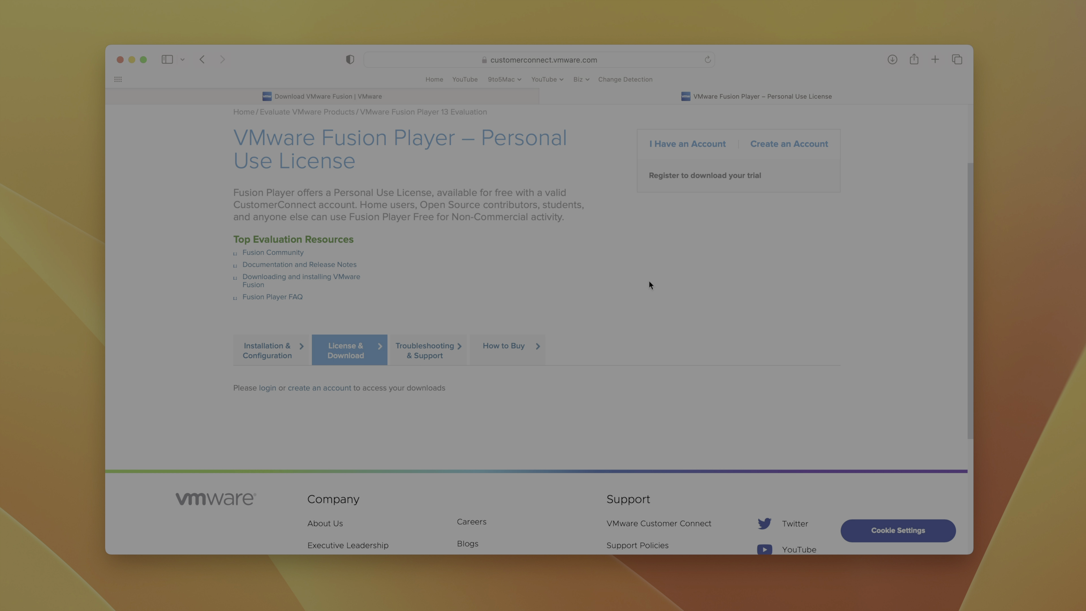
- Sign in to the existing VMware Customer Connect account with the saved credentials
scroll(649, 284, "up", 3)
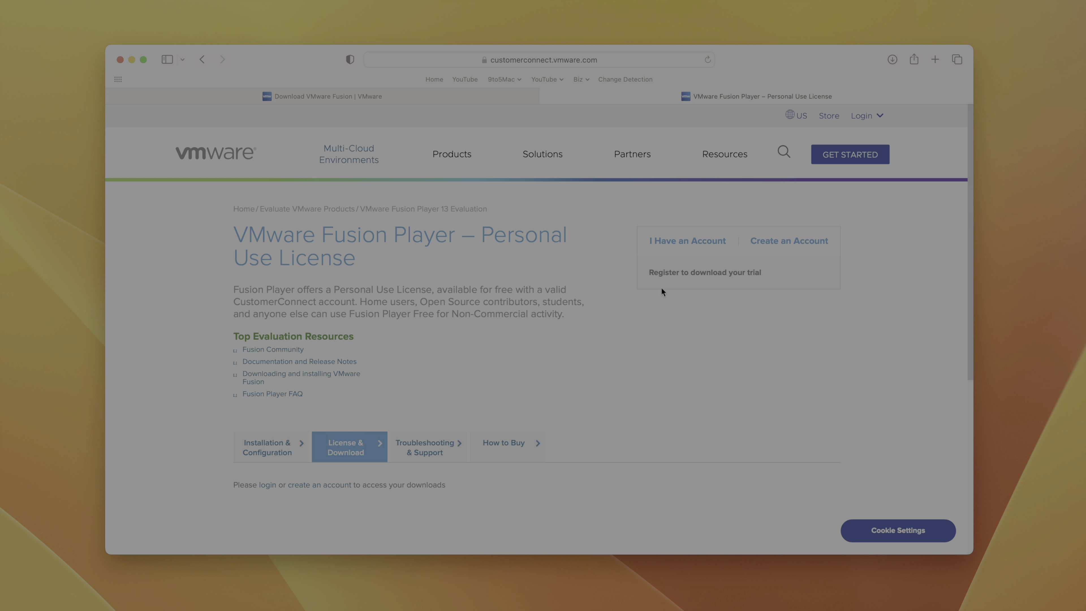
left_click(701, 247)
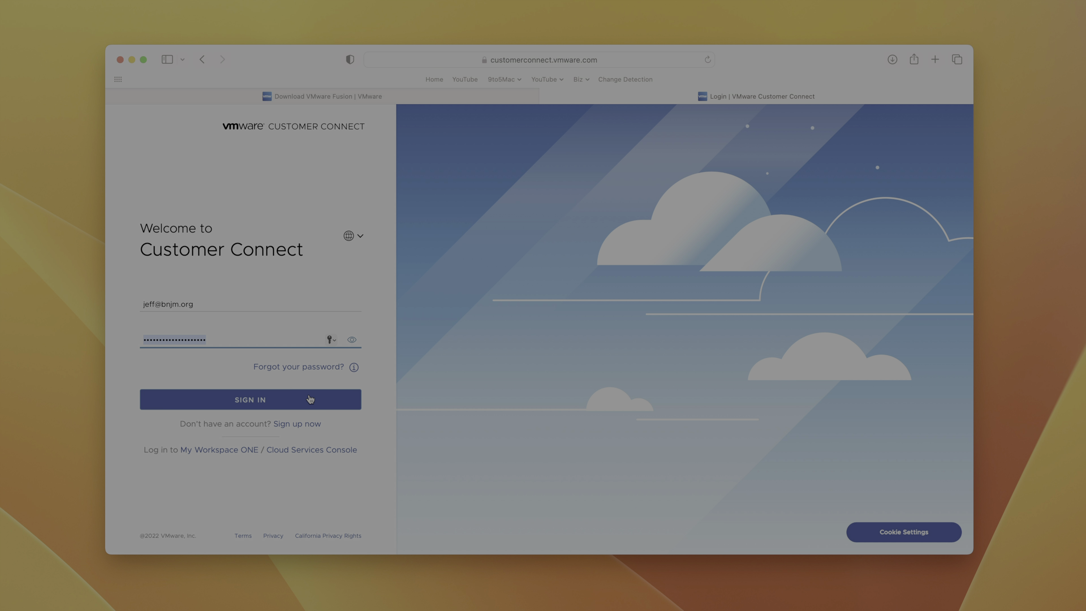
left_click(310, 399)
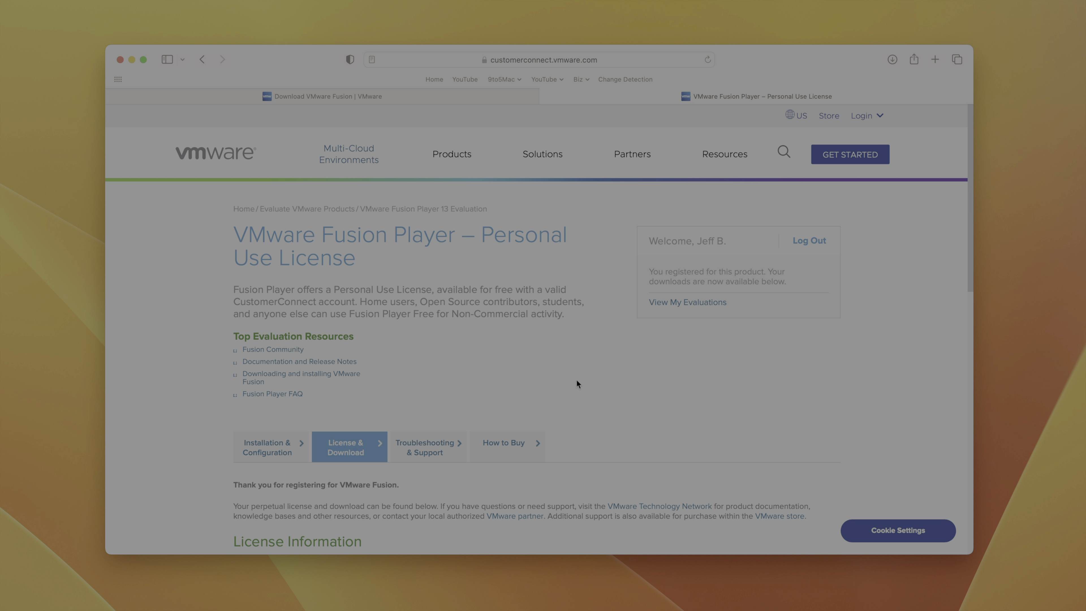
- Download the VMware Fusion 13.0.1 package for Intel-based and Apple silicon Macs, and minimize the browser window
scroll(580, 379, "down", 5)
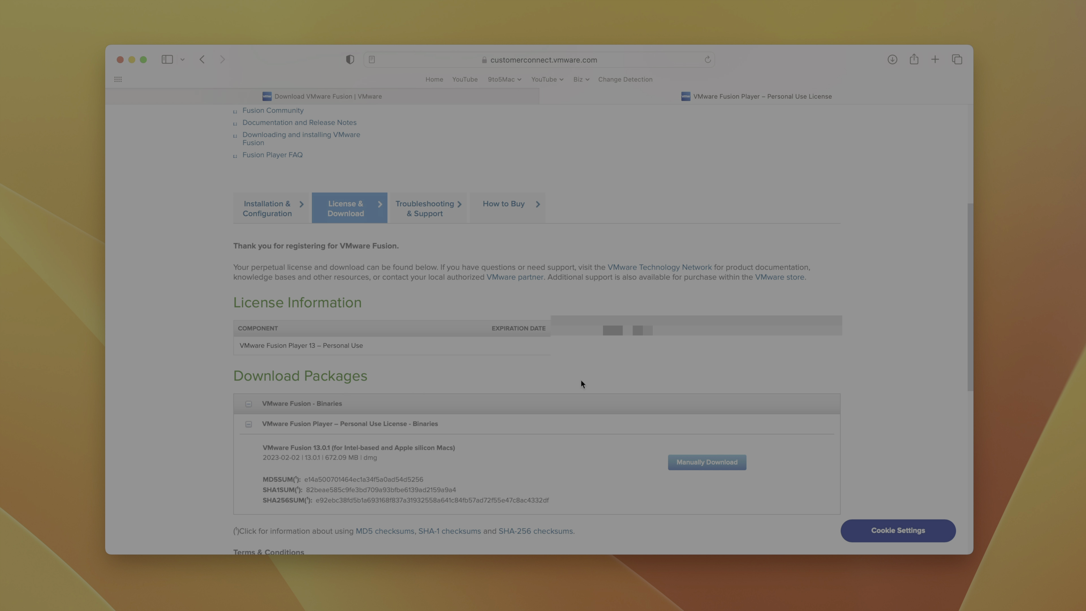
scroll(582, 381, "down", 1)
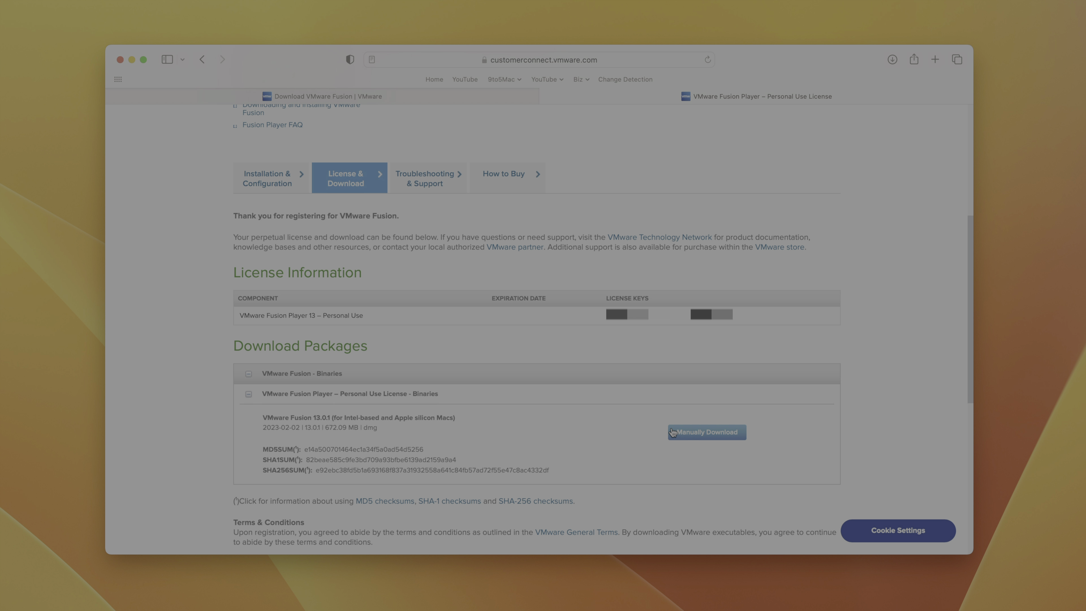
scroll(658, 332, "up", 1)
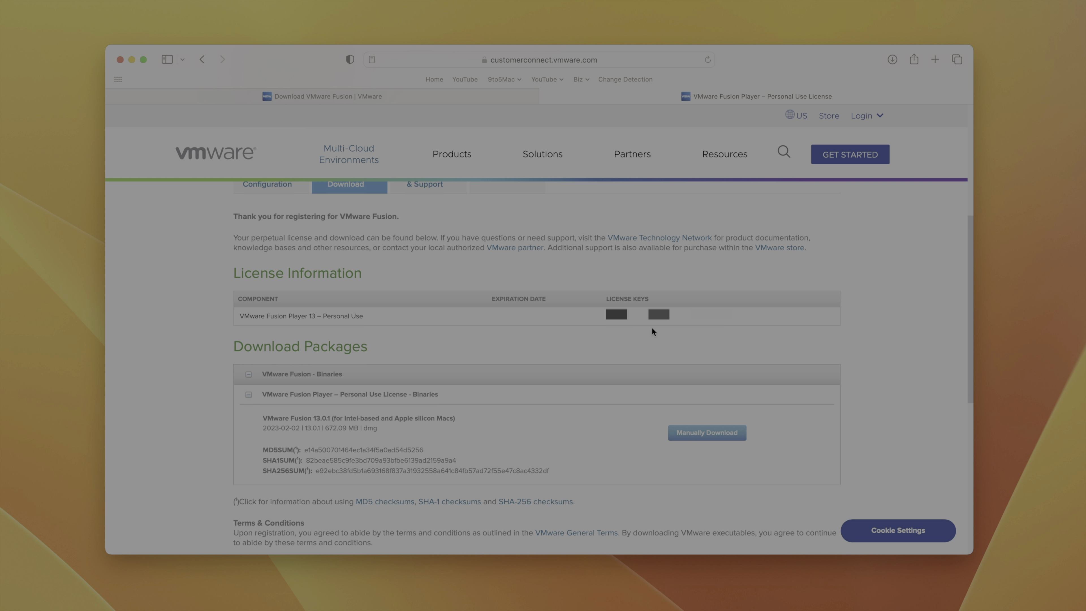
left_click(707, 434)
left_click(131, 59)
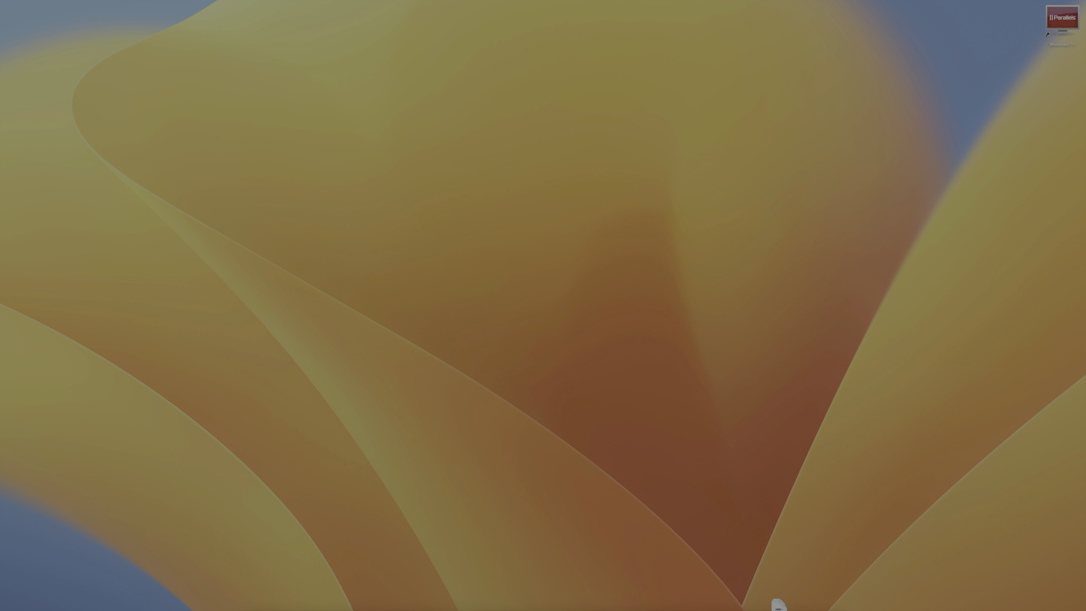
- Launch the VMware Fusion installer from VMware-Fusion-13.0.1-21139760_universal.dmg, allow it to open, and close the disk image window
left_click(780, 594)
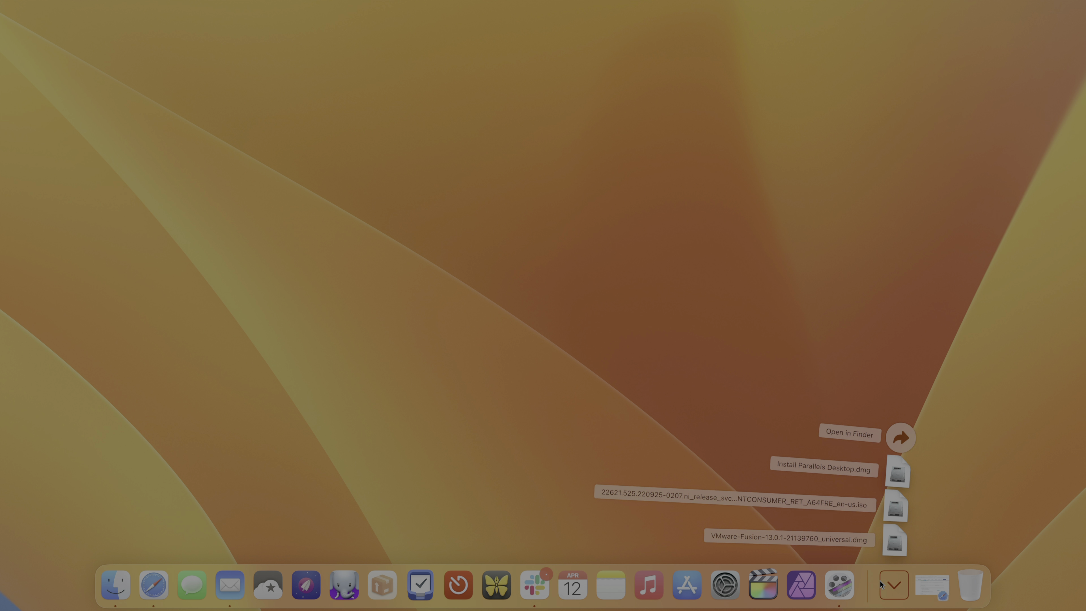
left_click(899, 552)
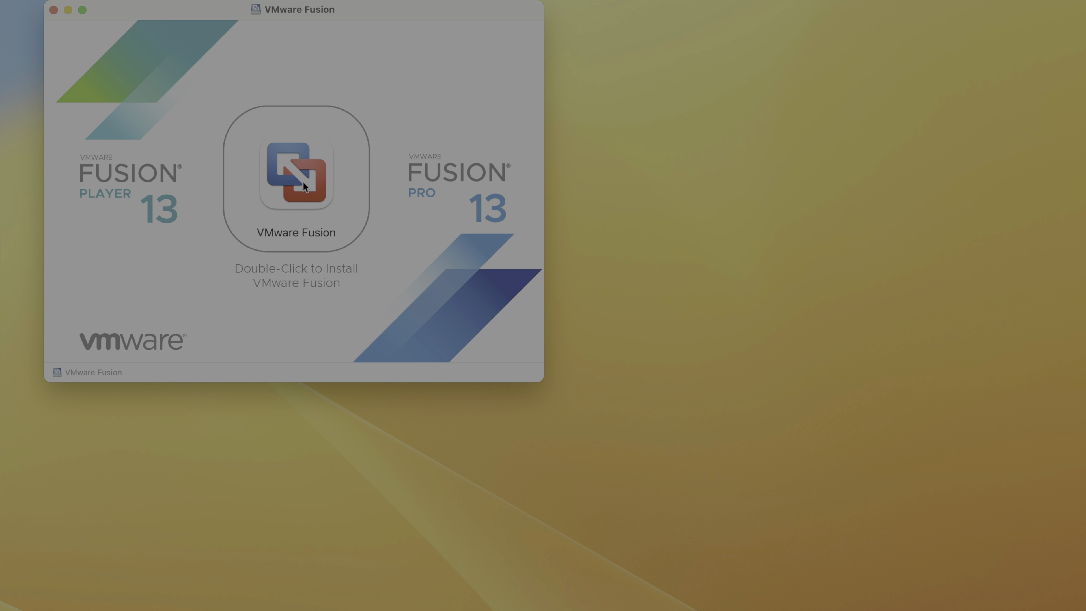
left_click(153, 92)
double_click(303, 184)
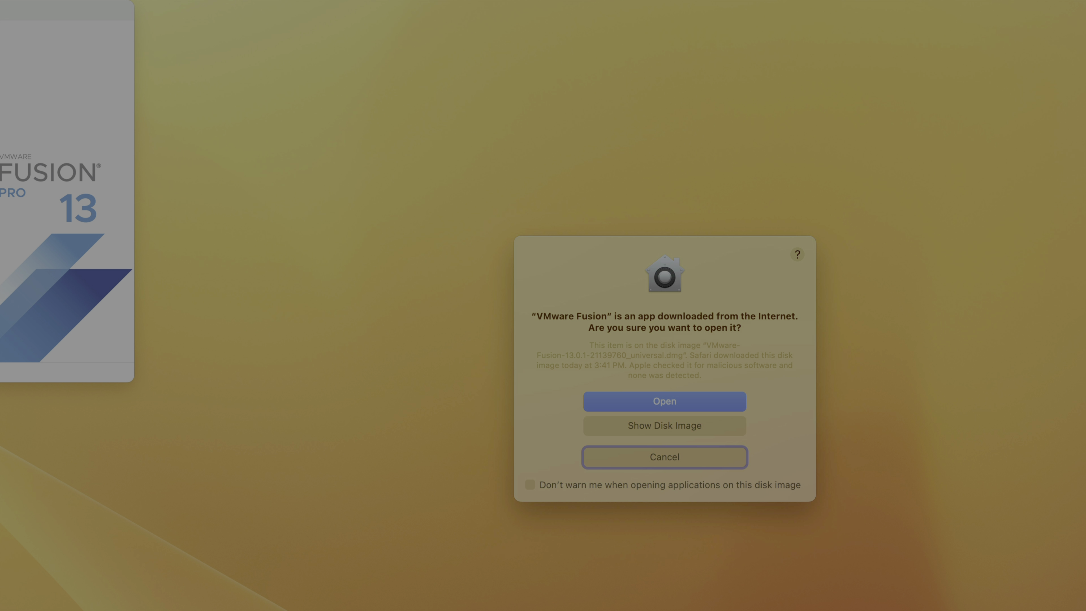
left_click(633, 400)
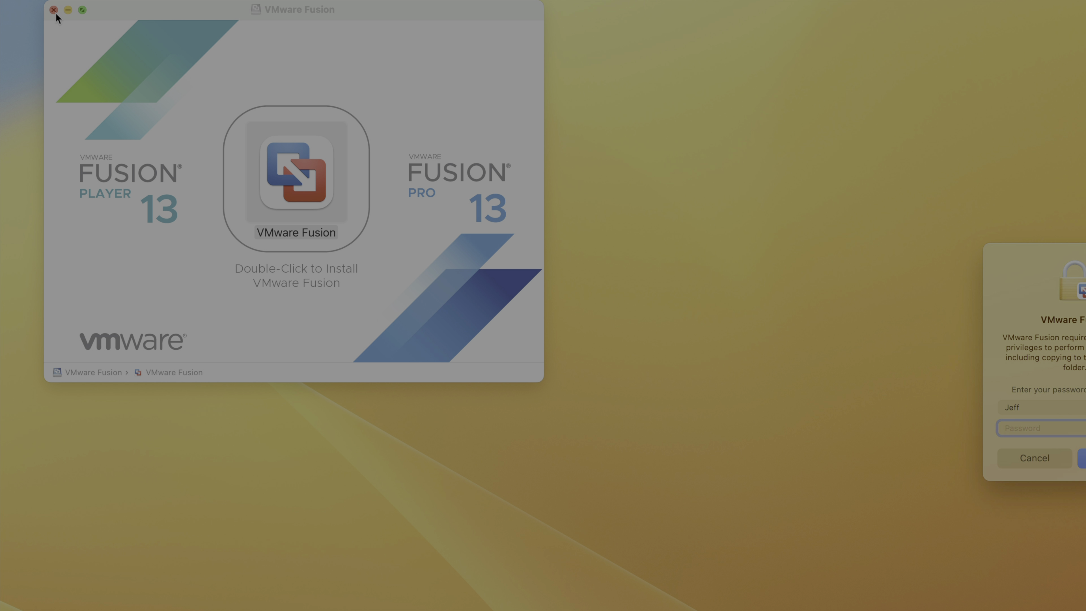
left_click(56, 13)
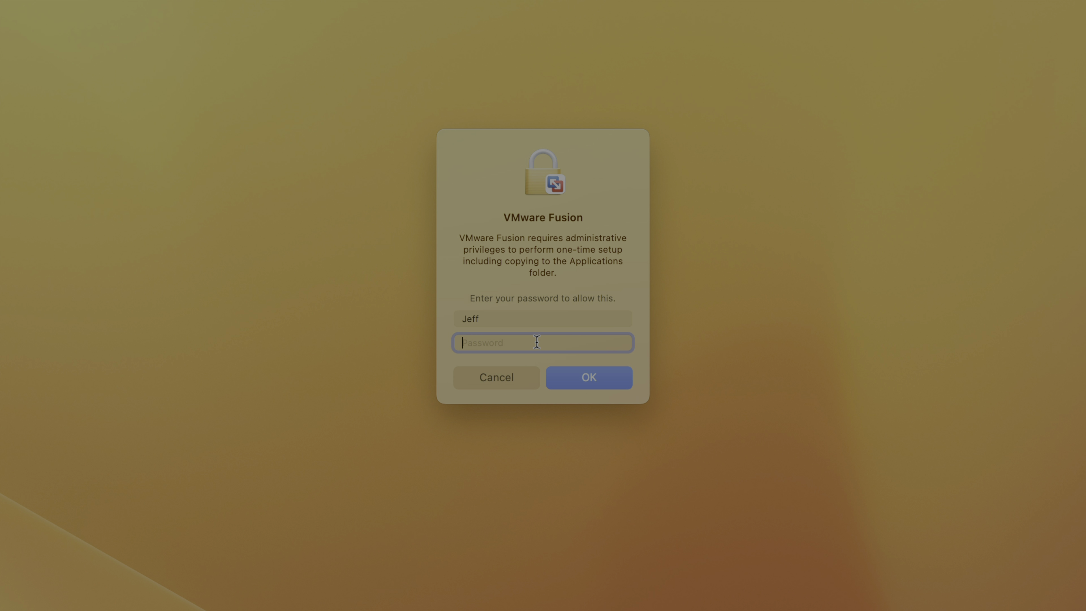
- Authorize the VMware Fusion setup with the administrator password and agree to its license terms
type("**********")
left_click(590, 379)
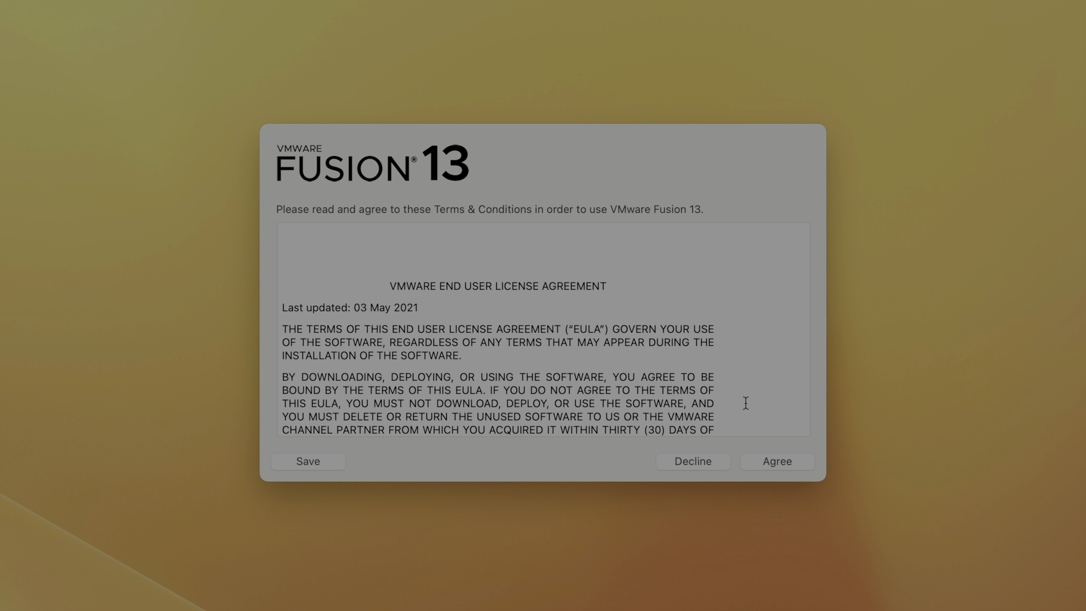
left_click(790, 470)
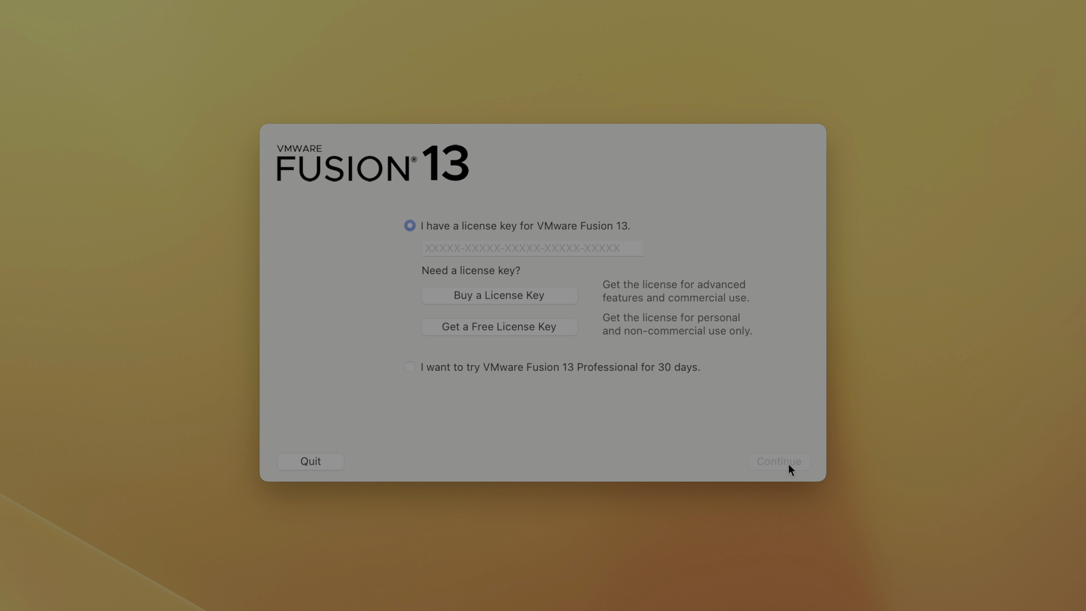
- Enter the VMware Fusion 13 license key and complete the Fusion 13 Player setup
left_click(581, 244)
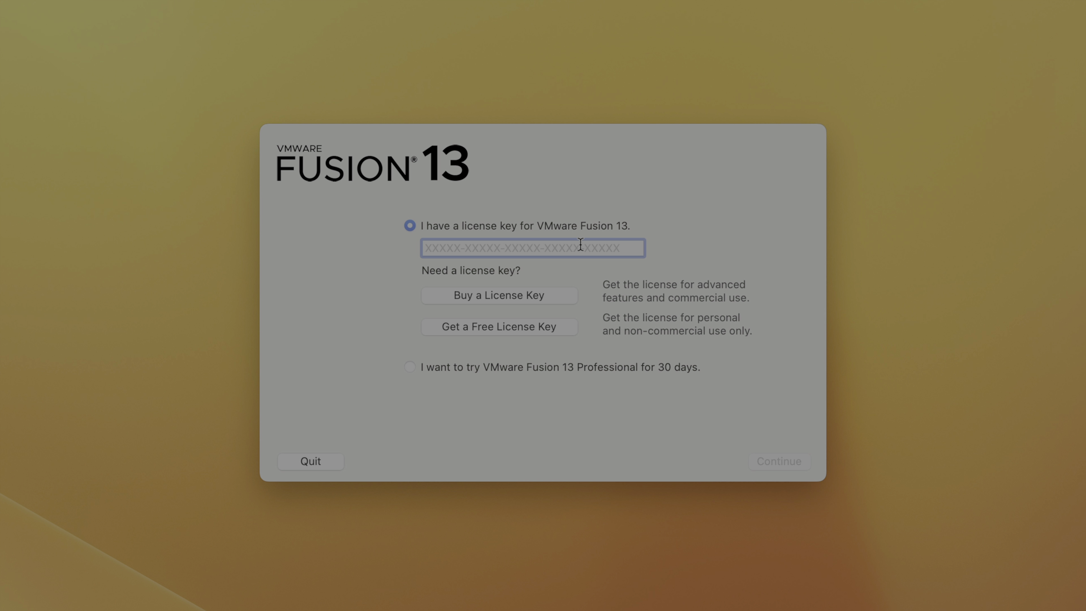
key("super+v")
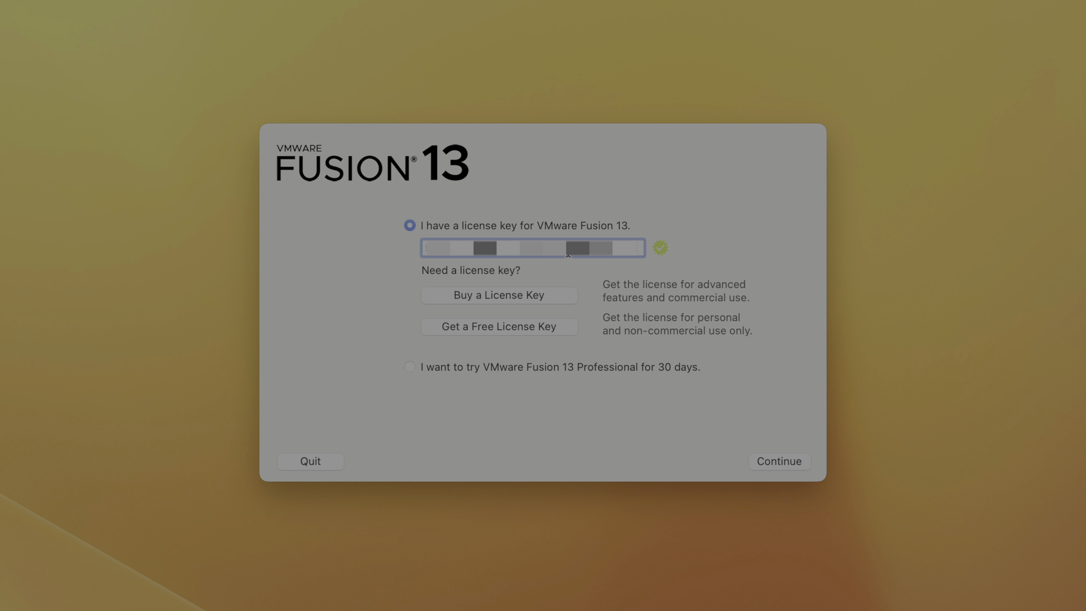
left_click(772, 463)
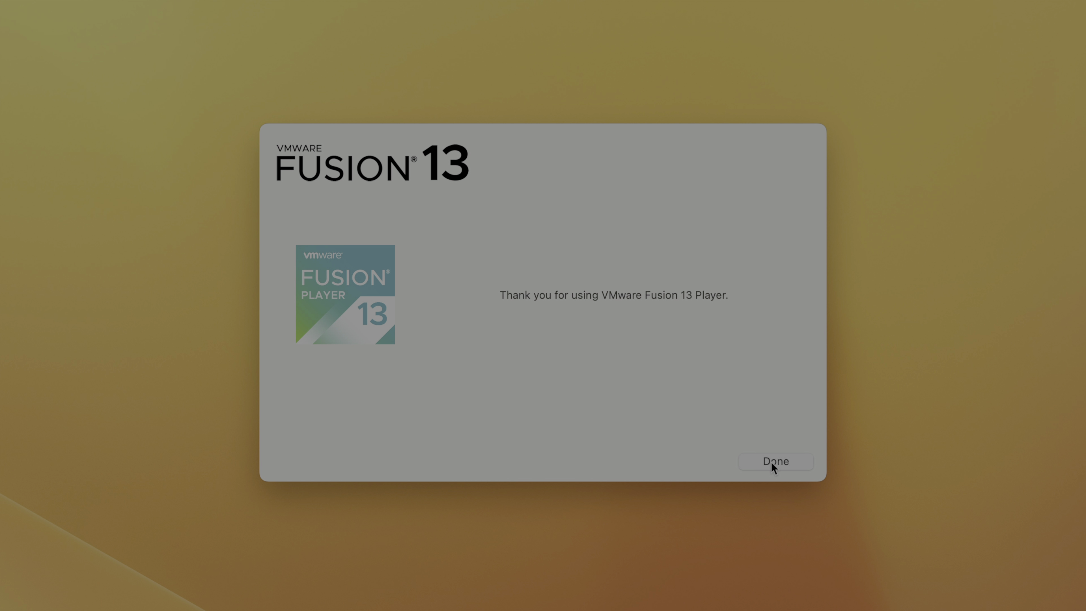
left_click(772, 462)
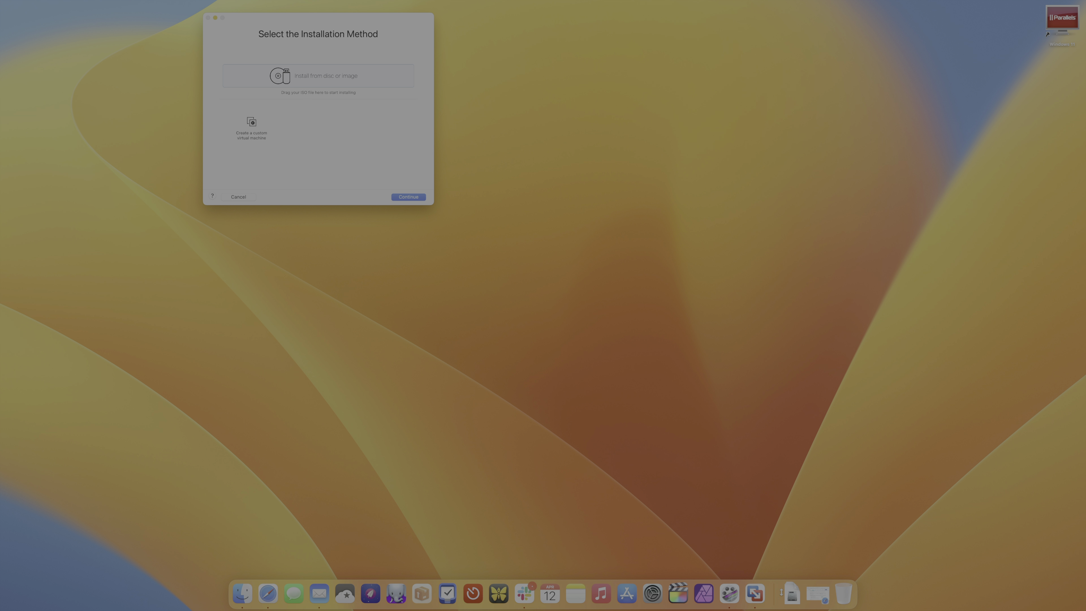
- Create a new virtual machine from the downloaded Windows 11 64-bit Arm ISO image
left_click(791, 593)
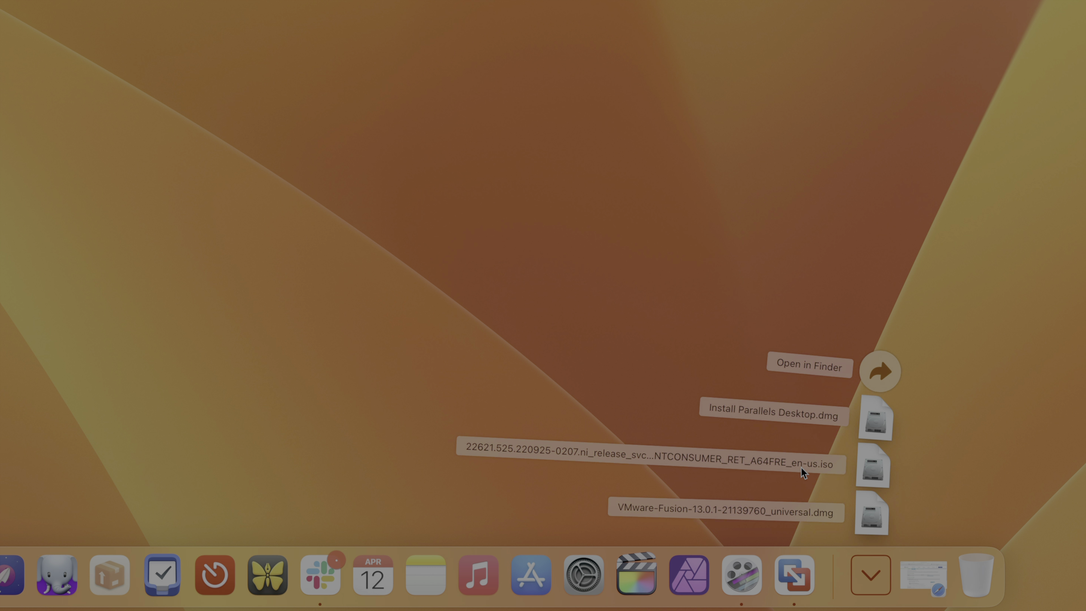
left_click_drag(851, 469, 400, 0)
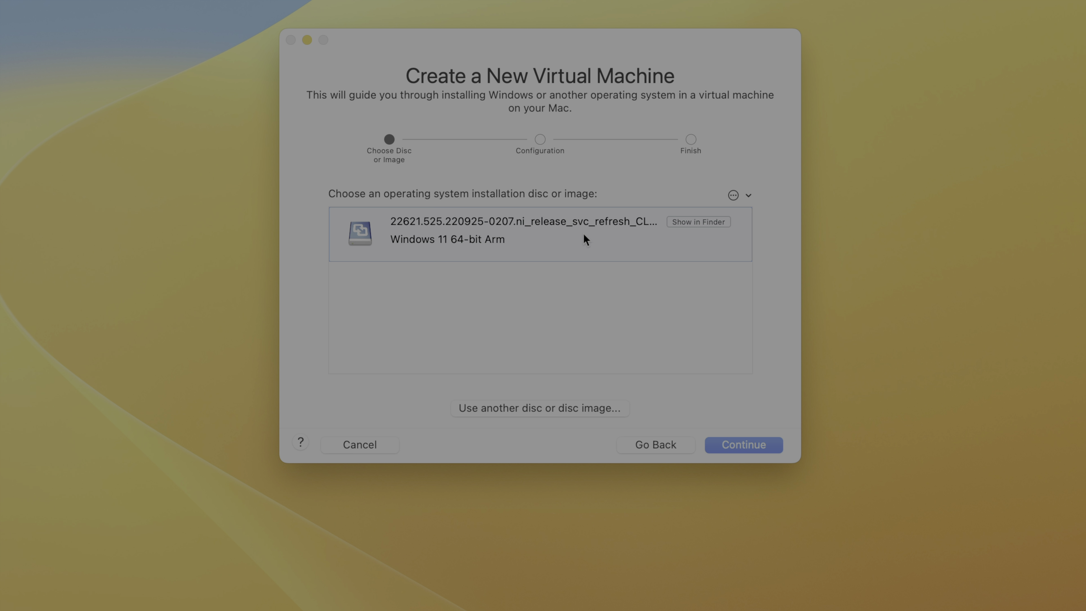
left_click(747, 455)
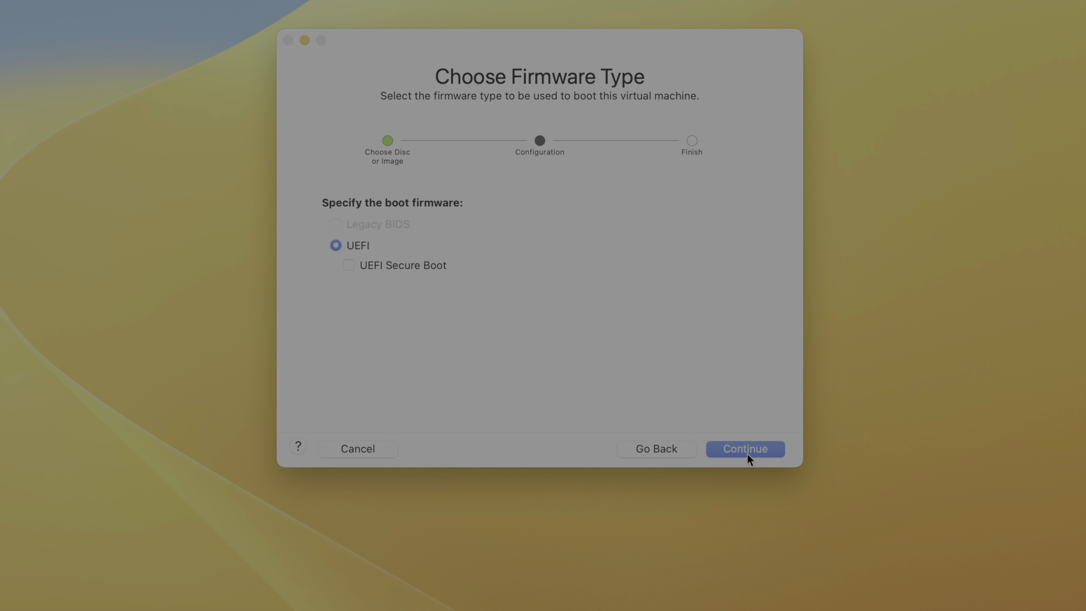
- Accept UEFI firmware without Secure Boot and encrypt only the TPM support files with an auto-generated password stored in the Mac's Keychain
left_click(748, 453)
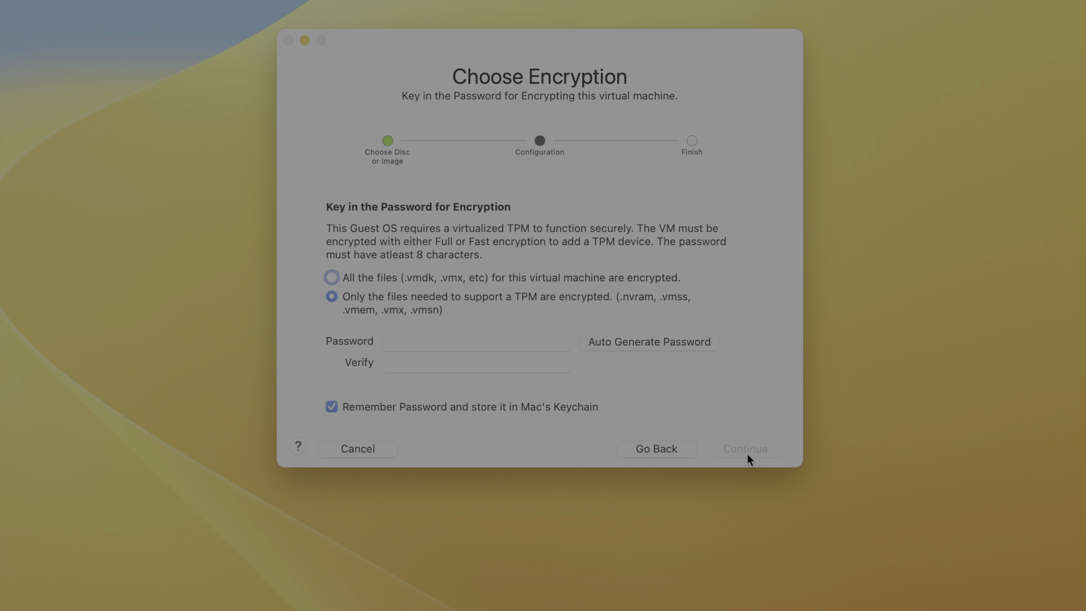
left_click(663, 345)
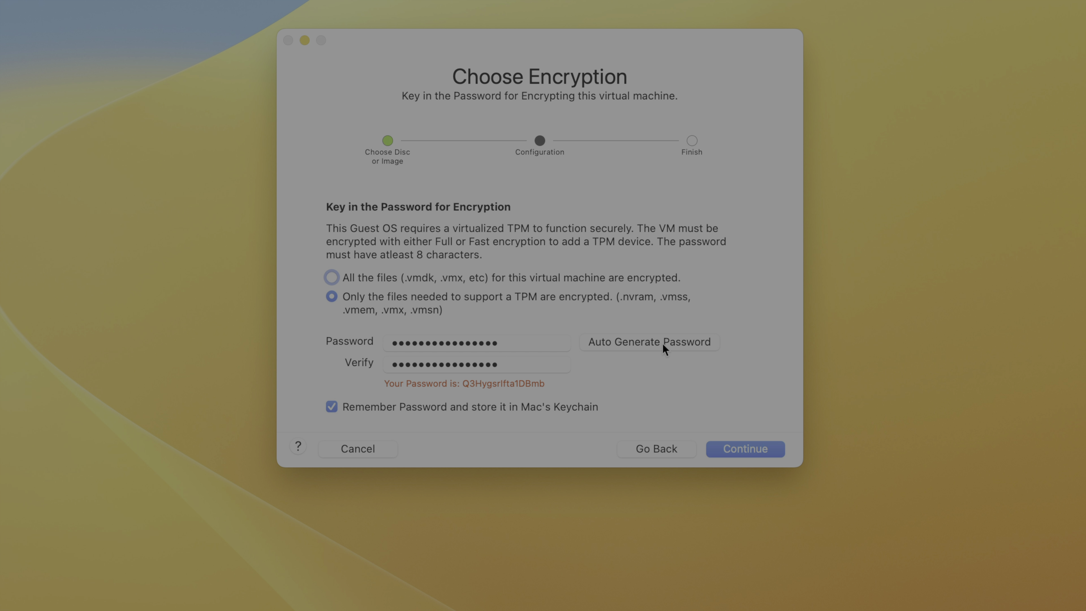
left_click(751, 449)
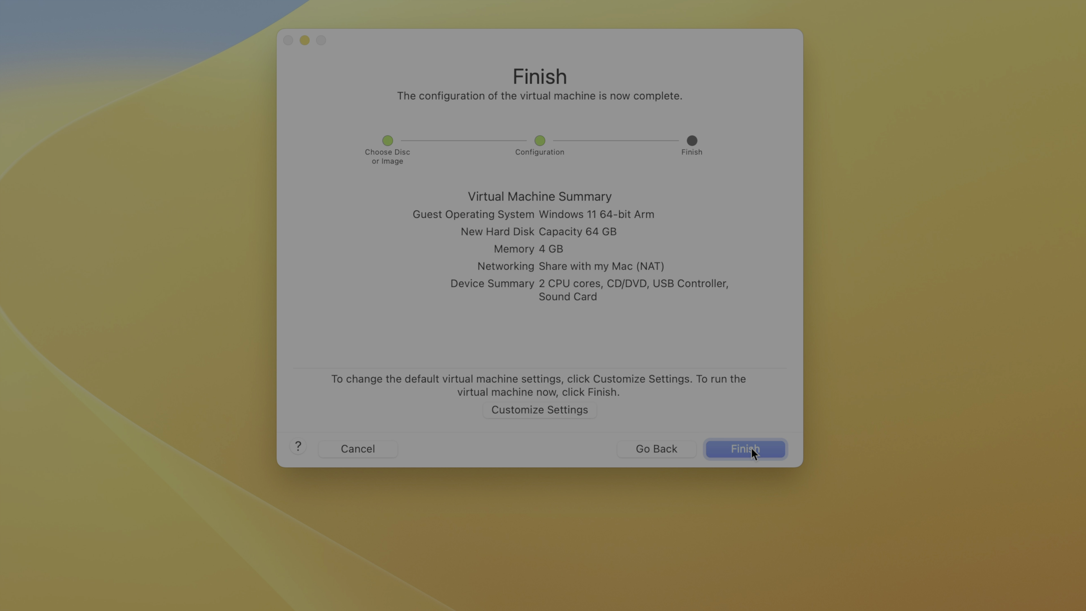
- Save the virtual machine as Windows 11 64-bit Arm in Virtual Machines and customize it to use 4 processor cores
left_click(563, 409)
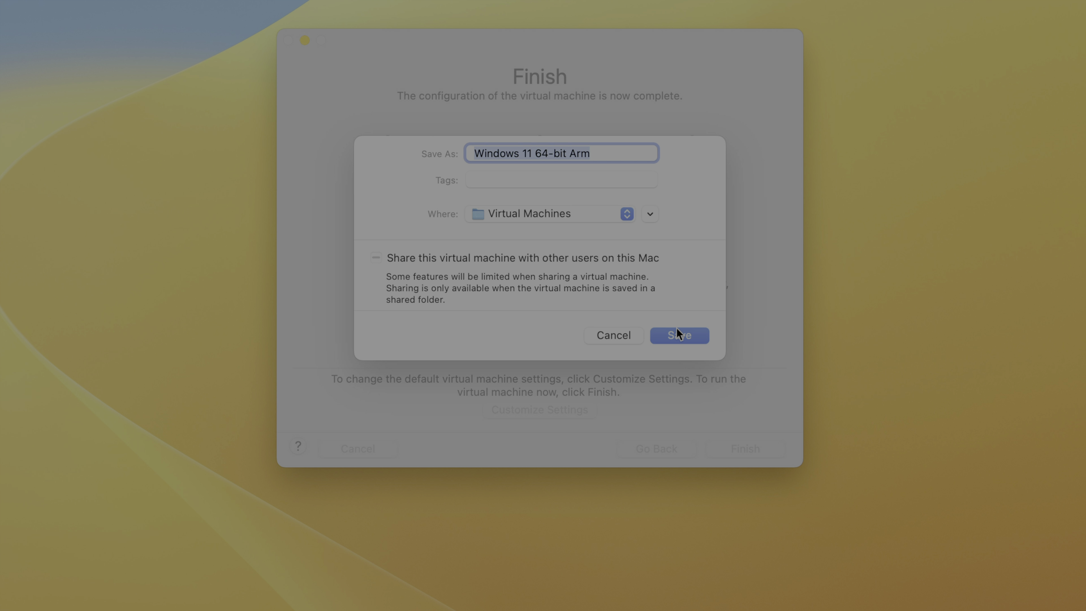
left_click(684, 337)
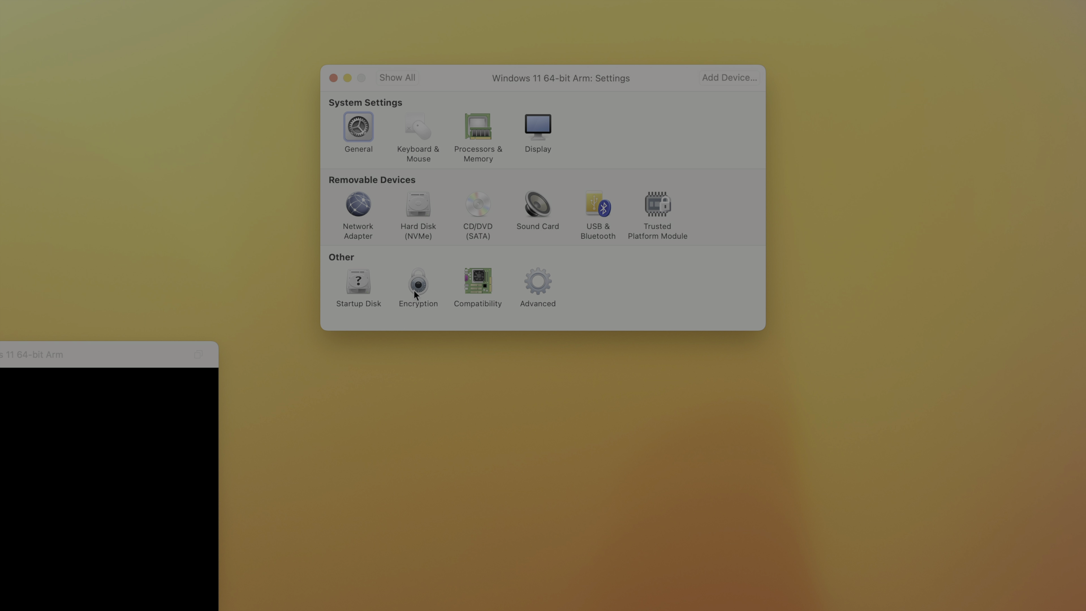
left_click(490, 133)
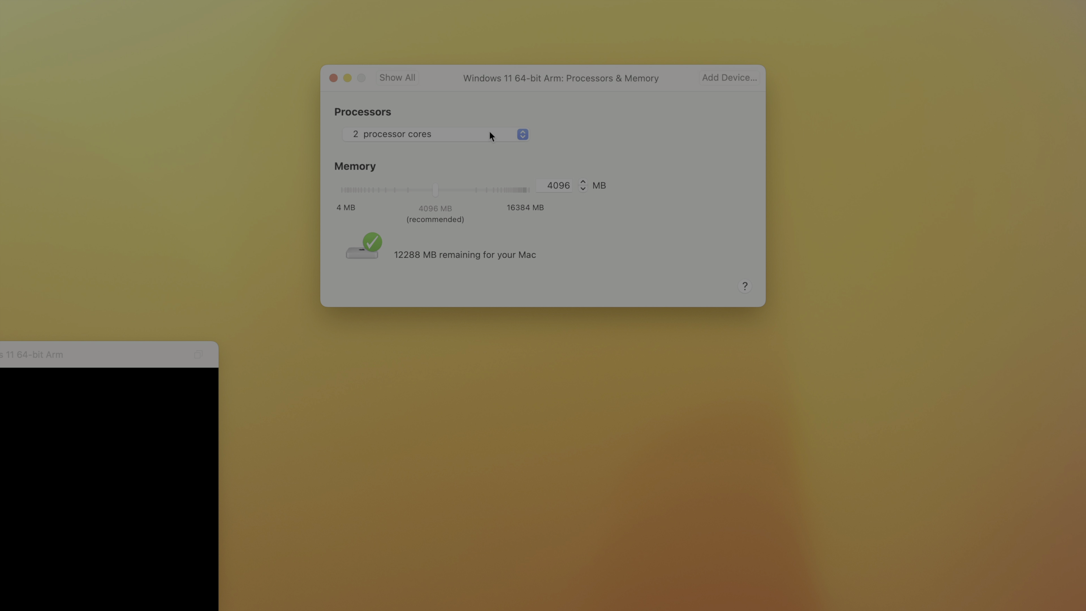
left_click(488, 132)
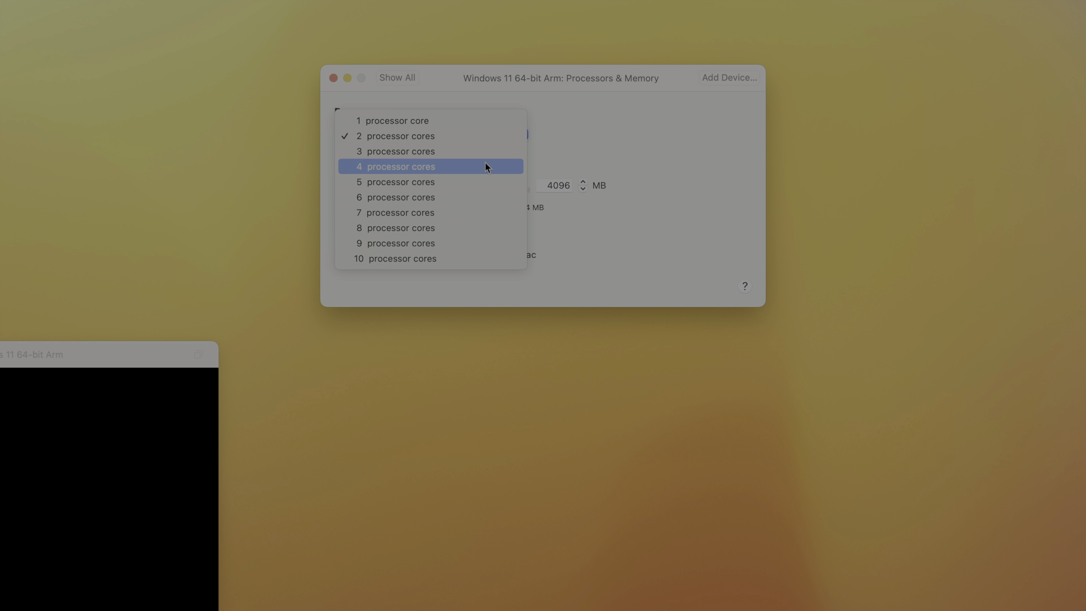
left_click(486, 166)
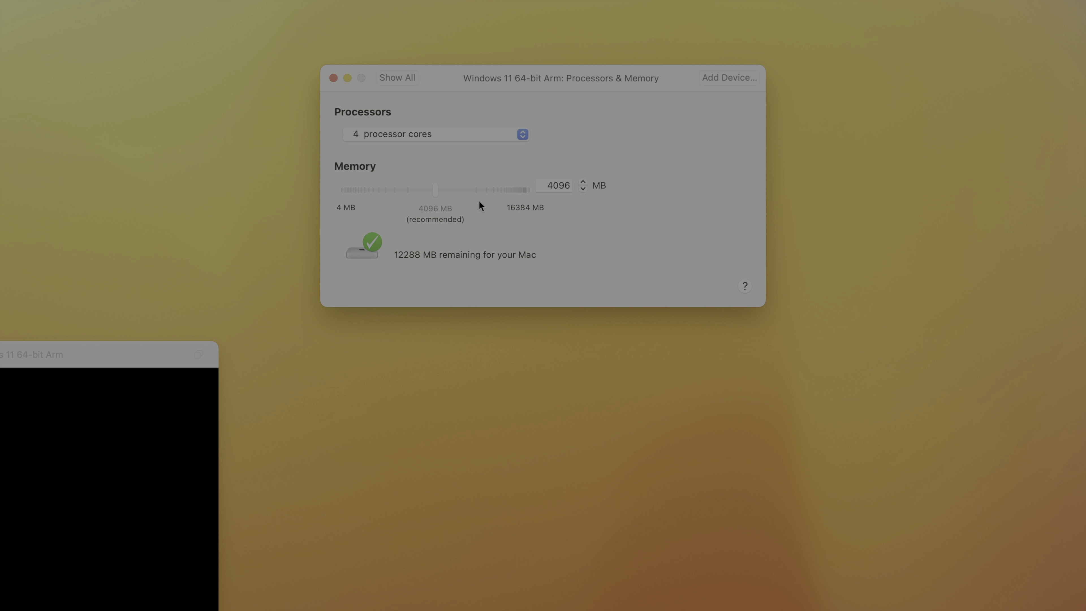
left_click(403, 83)
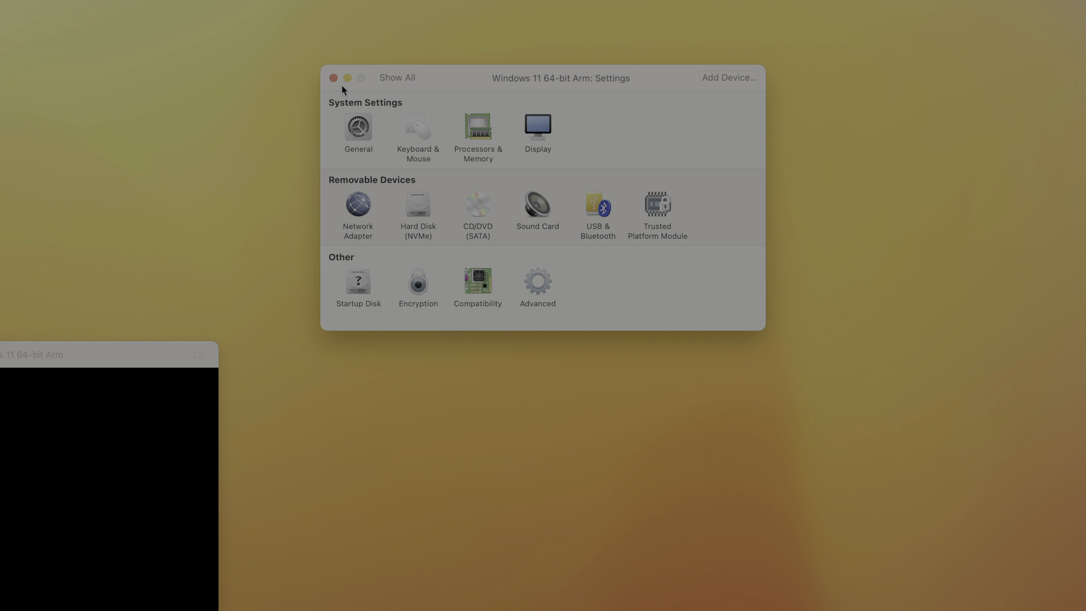
left_click(331, 77)
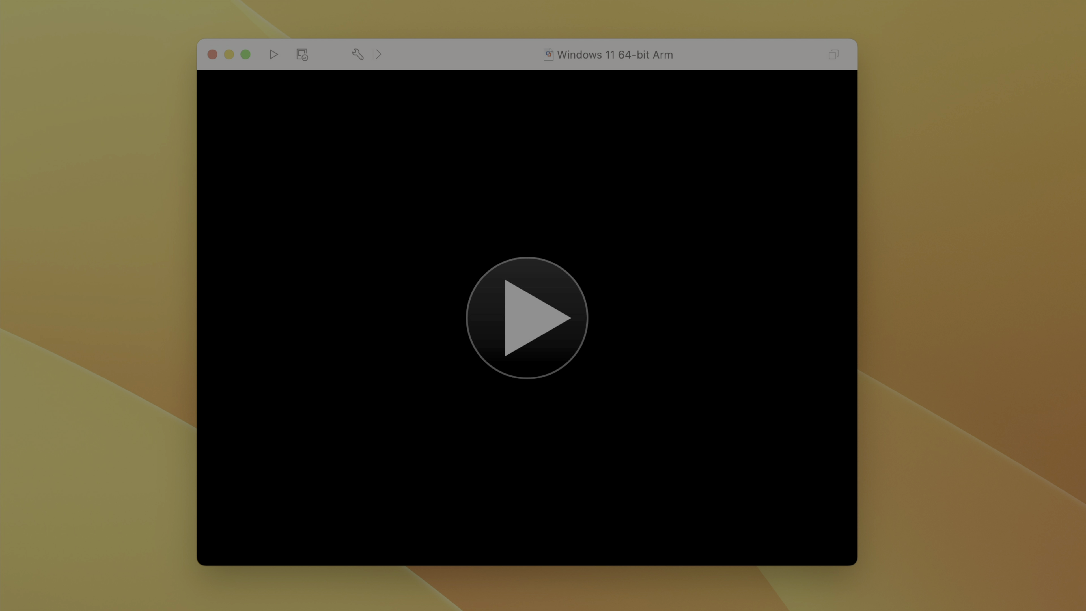
- Start the Windows 11 64-bit Arm virtual machine and boot it from the installation disc
left_click(517, 311)
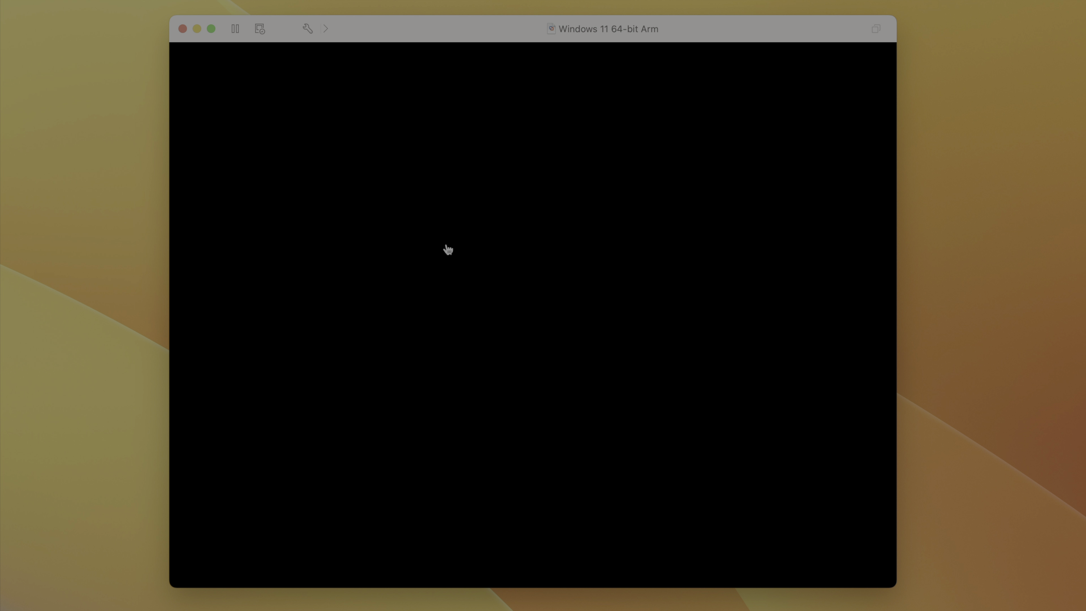
left_click(514, 313)
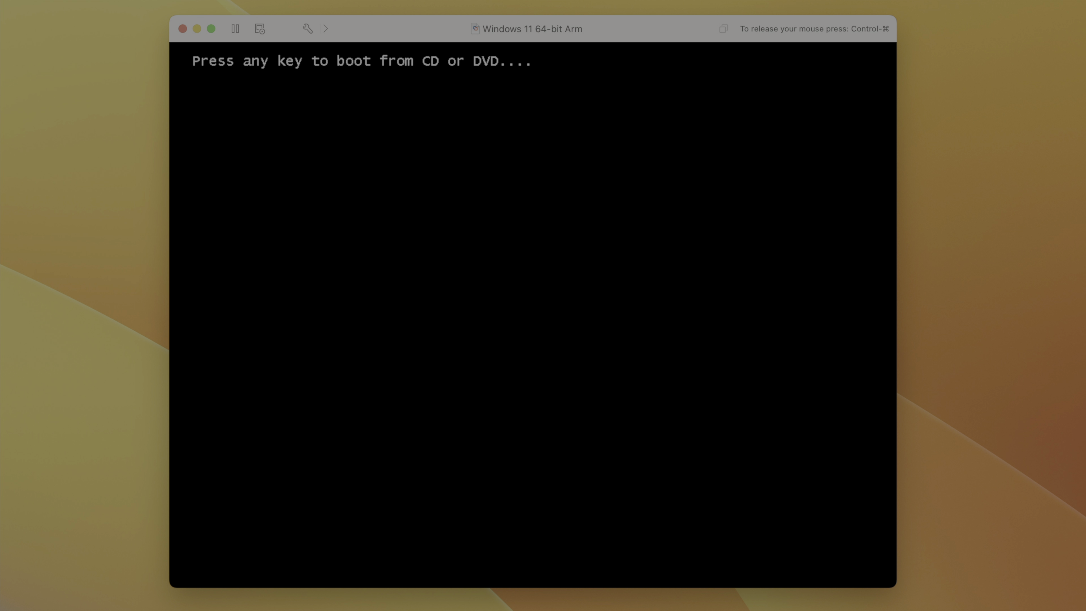
key("Return")
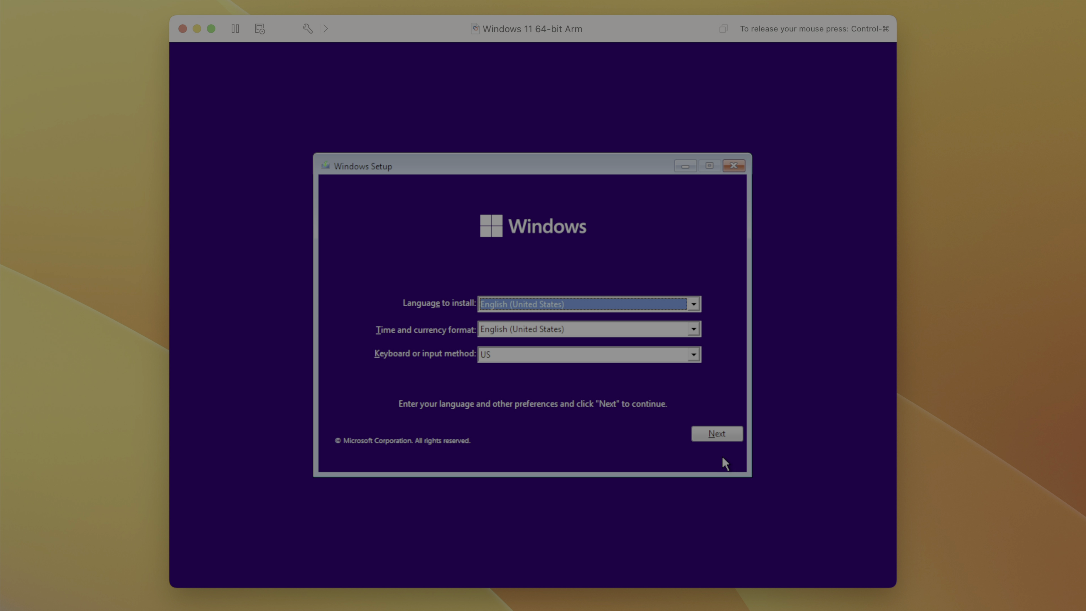
- Begin Windows Setup with English (United States) and the US keyboard, choosing Windows 11 Home without a product key
left_click(726, 434)
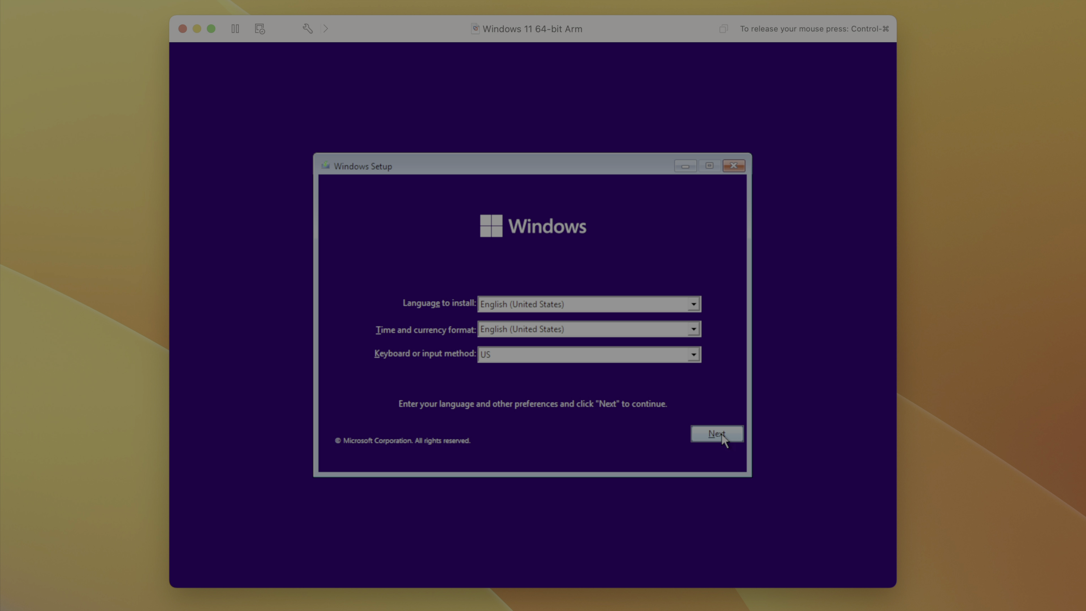
left_click(559, 328)
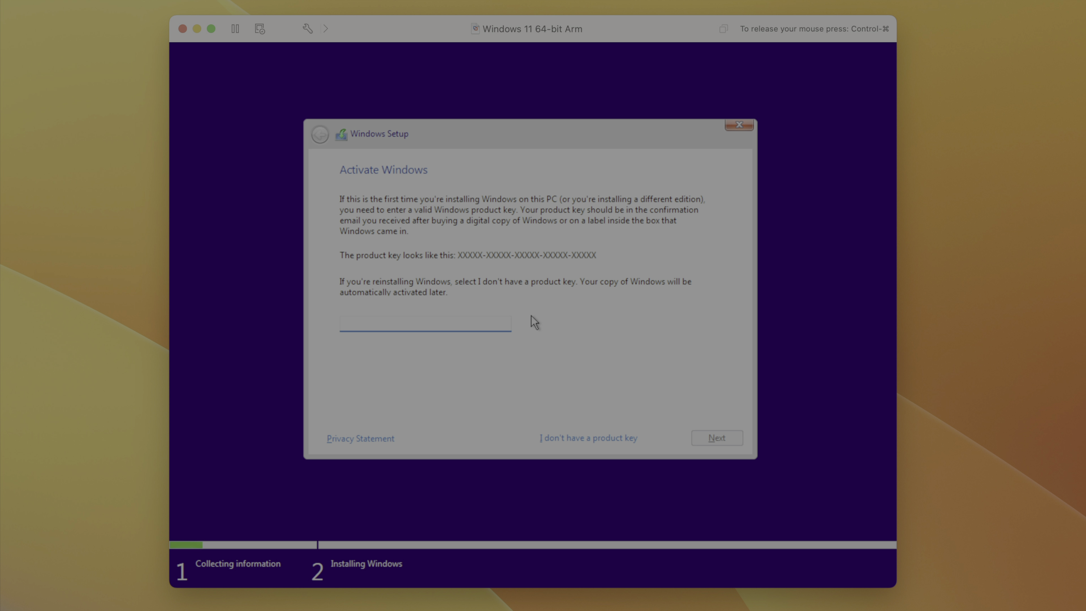
left_click(588, 439)
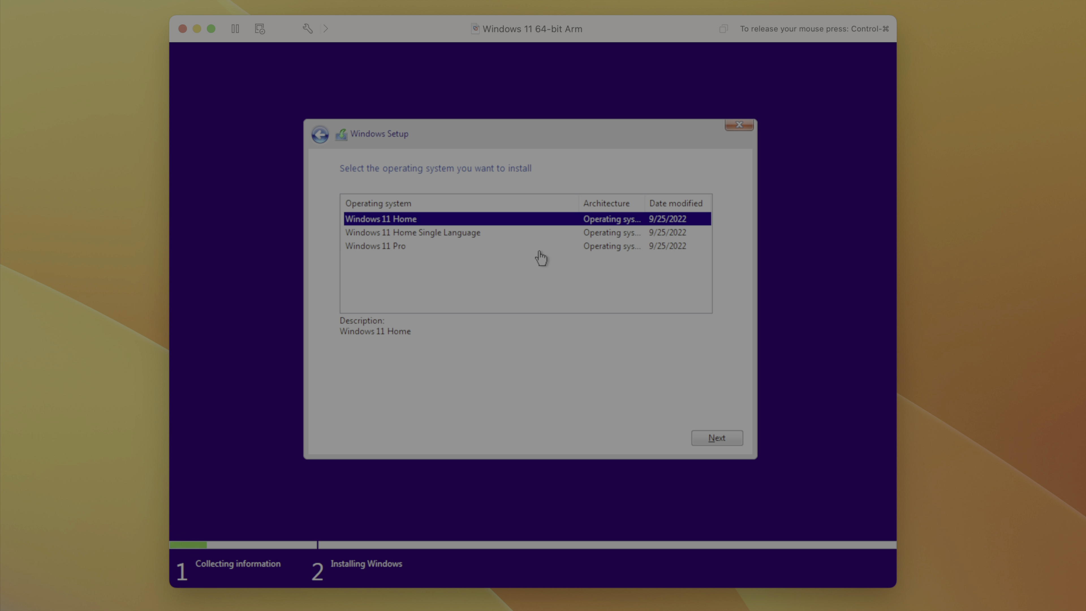
left_click(721, 438)
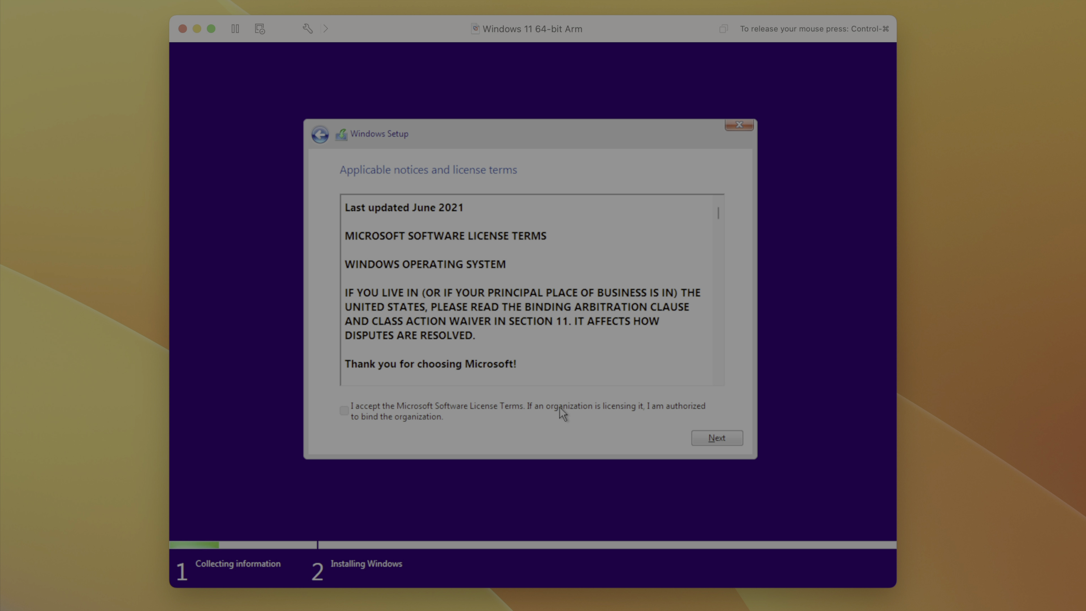
- Accept the Microsoft license terms, perform a custom Windows installation on Drive 0 Unallocated Space, and restart the virtual machine
left_click(559, 411)
left_click(713, 445)
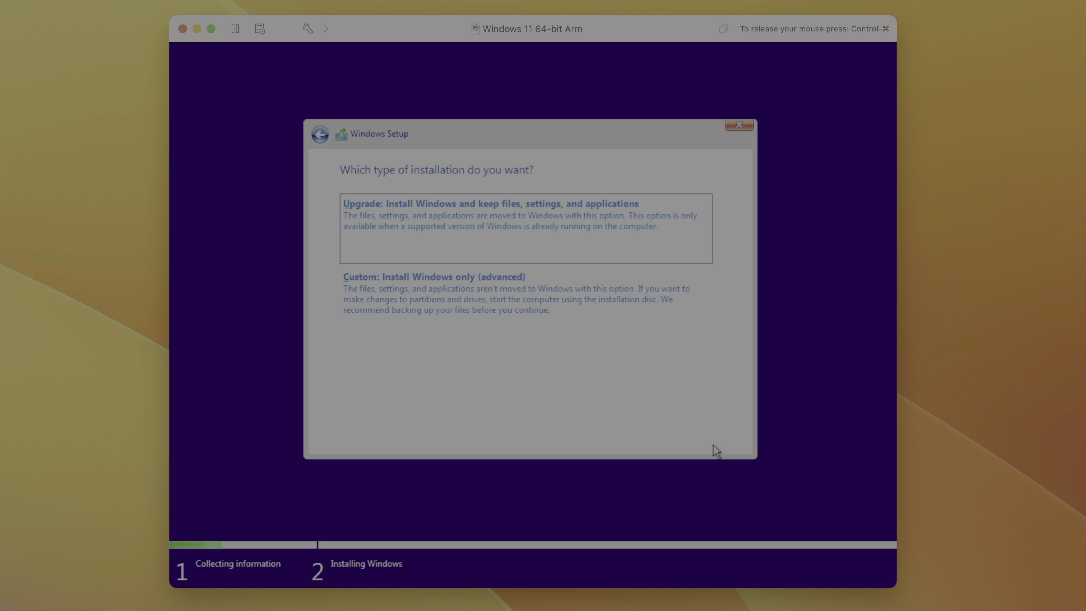
left_click(494, 300)
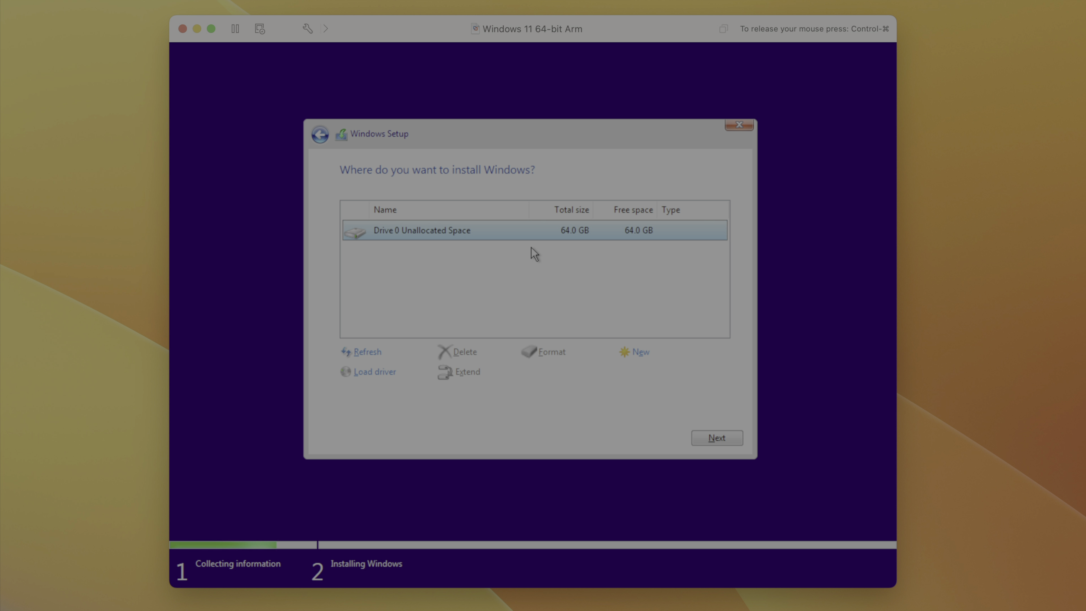
left_click(714, 439)
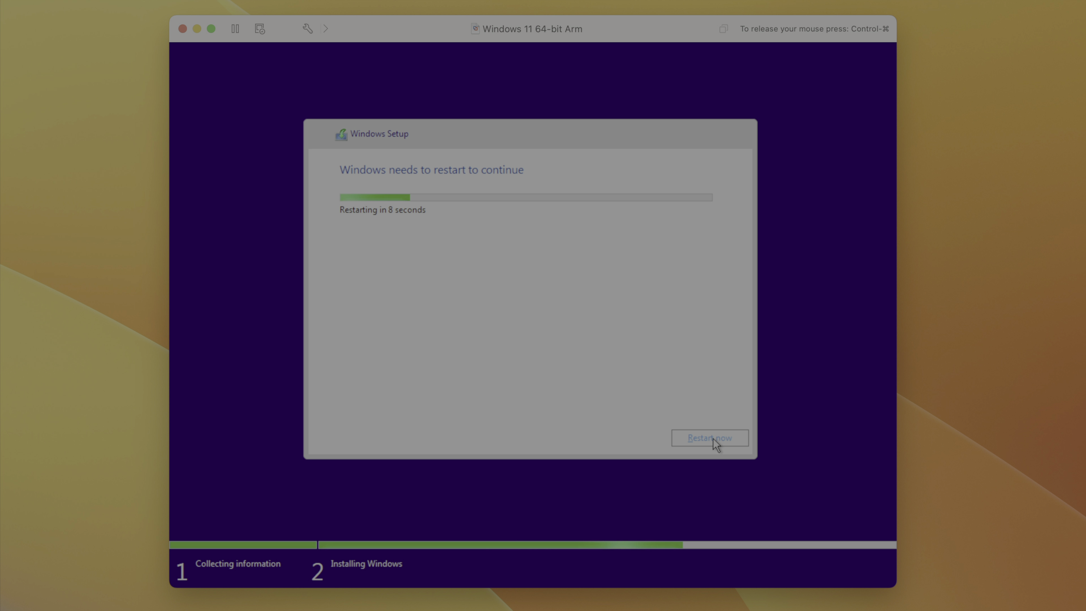
left_click(732, 439)
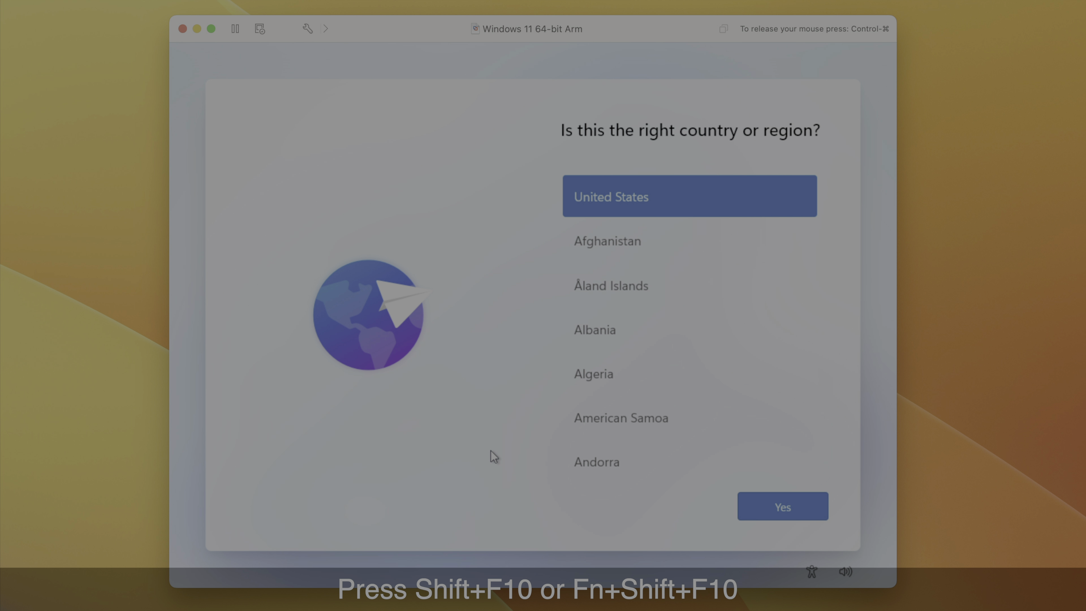
- Open a command prompt over the region selection screen and run OOBE\BYPASSNRO
key("shift+F10")
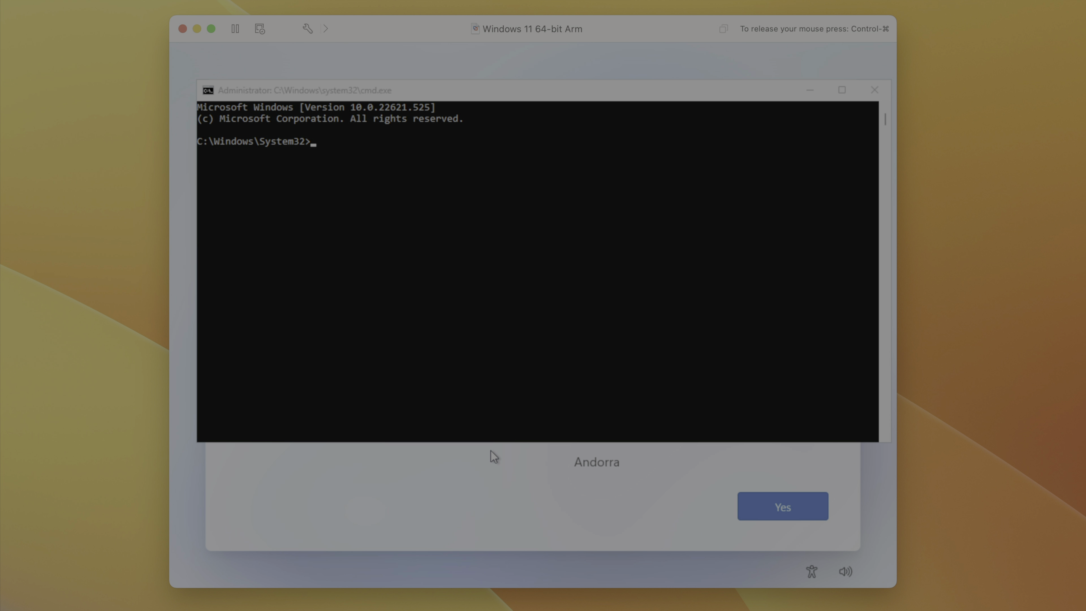
left_click(378, 159)
type("O")
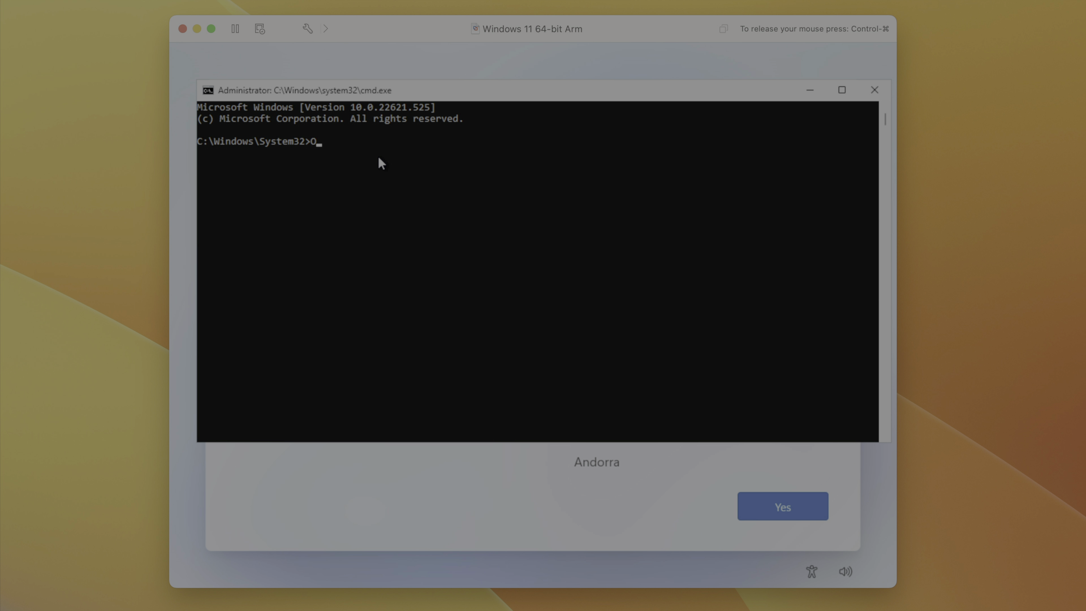
type("OBE\\BYPASSNRO")
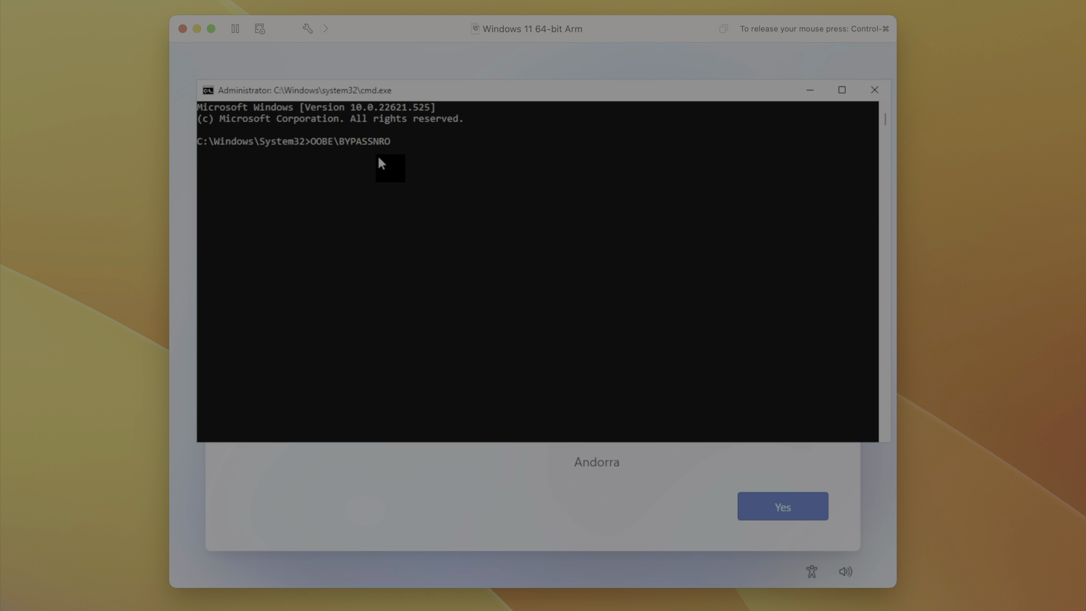
key("Return")
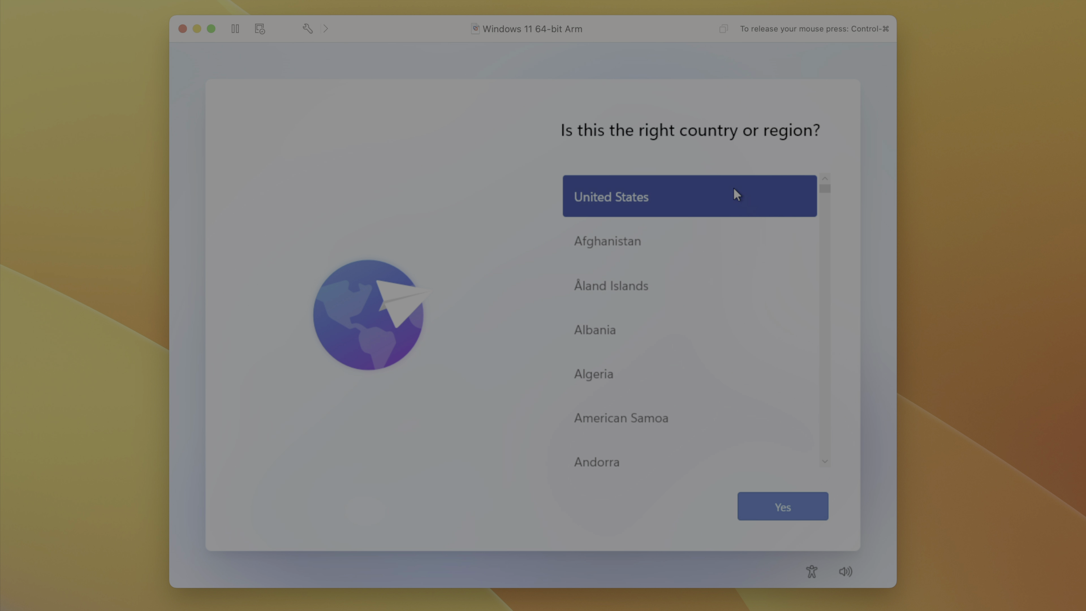
- Confirm the United States region with only the US keyboard layout, and choose to proceed without internet
left_click(787, 511)
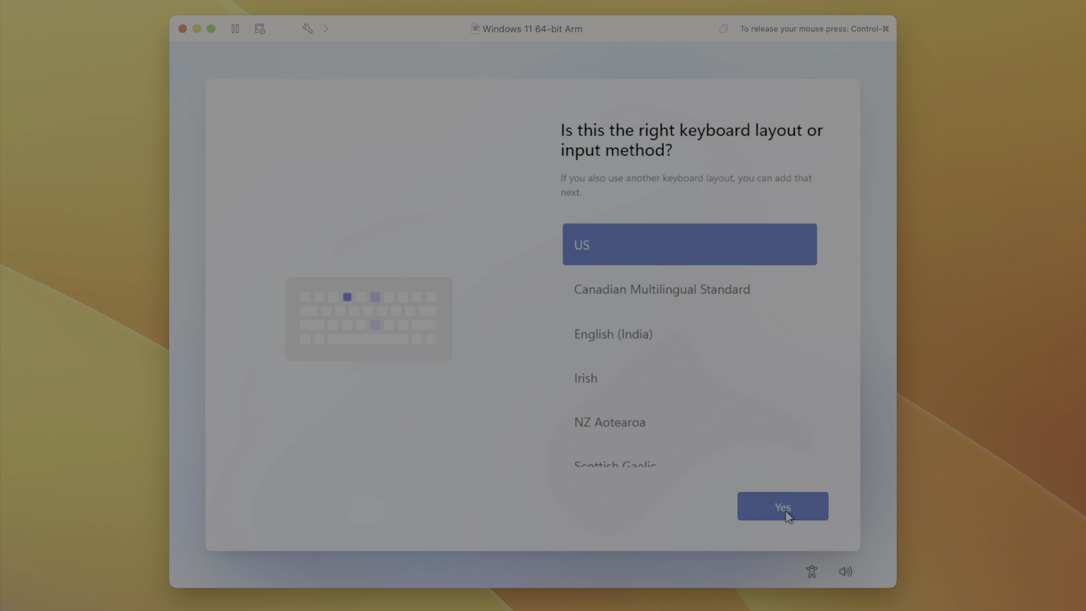
left_click(786, 511)
left_click(786, 511)
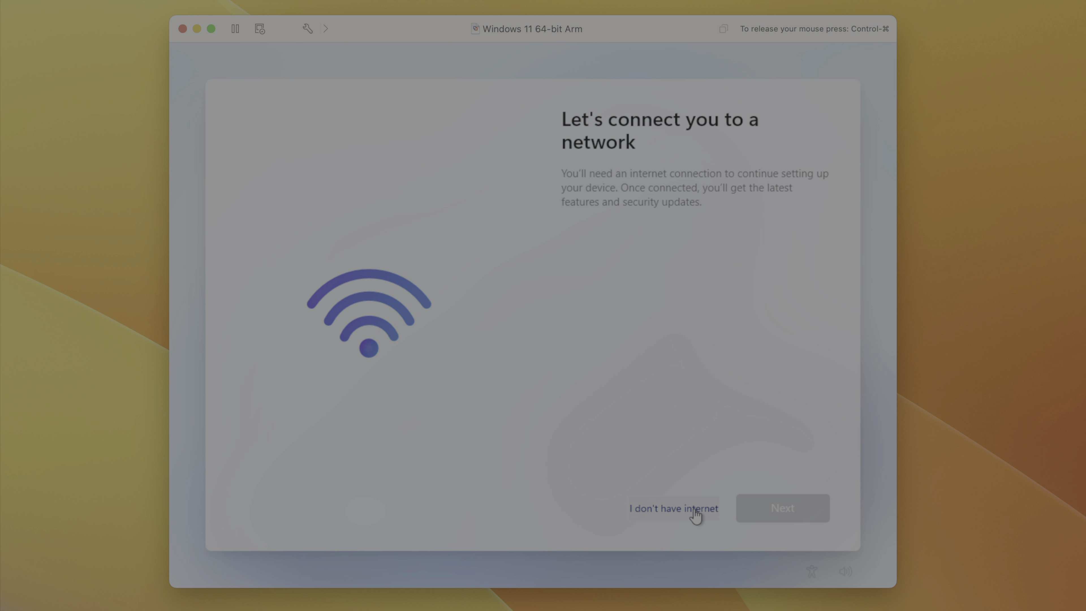
left_click(695, 510)
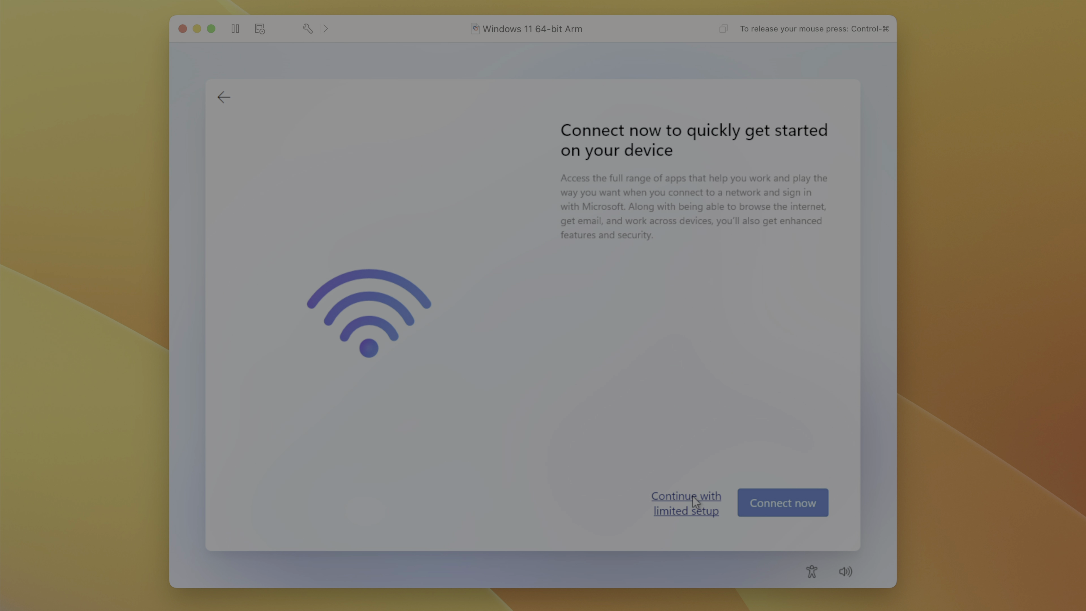
- Continue with limited setup and create a local account with the user's name, leaving the password blank
left_click(694, 497)
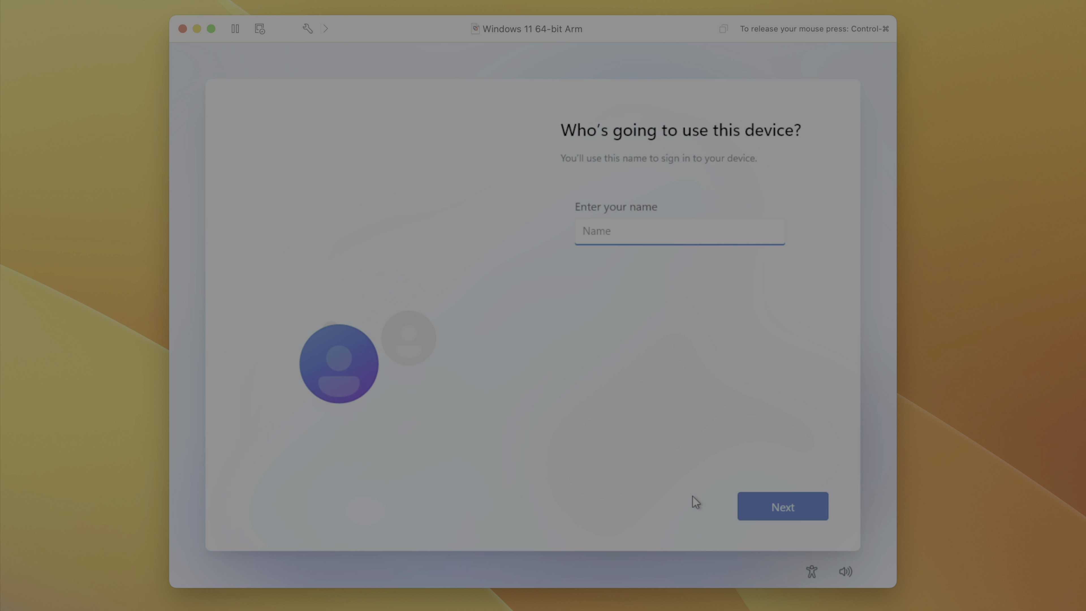
type("Jeff")
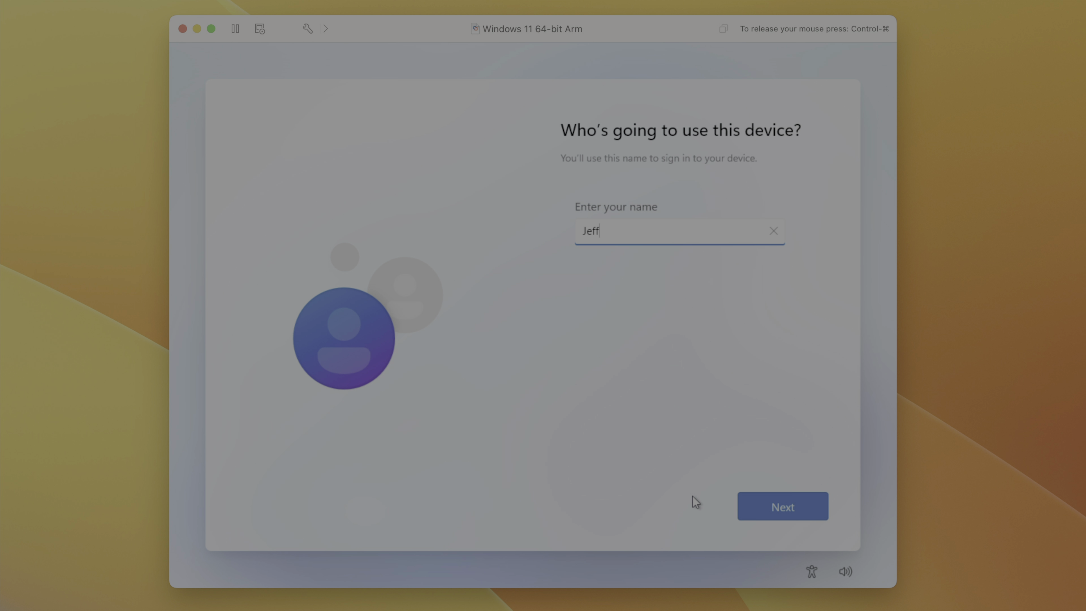
left_click(770, 505)
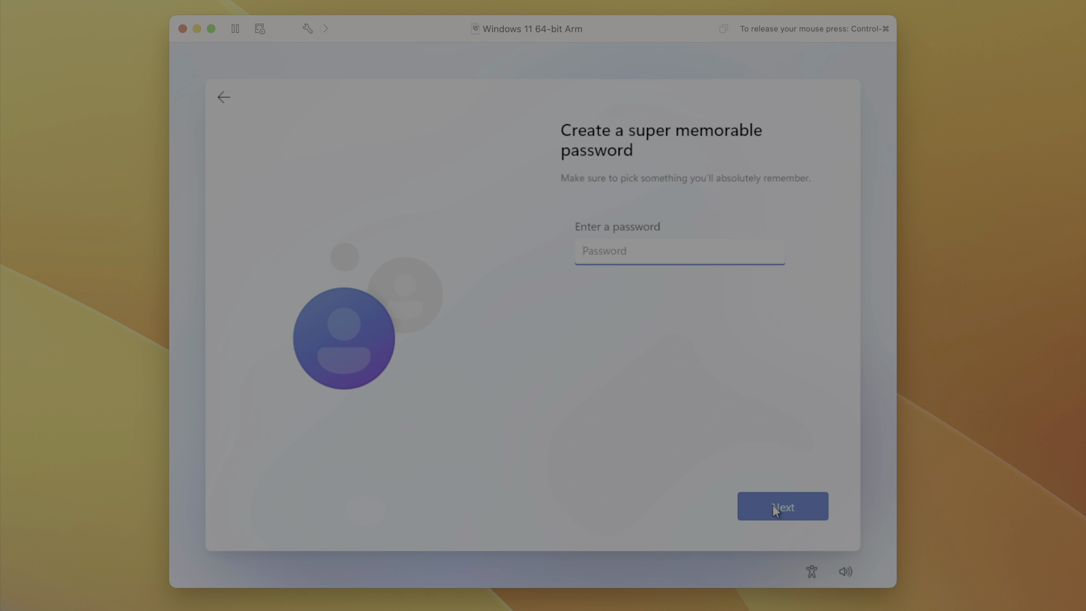
left_click(762, 507)
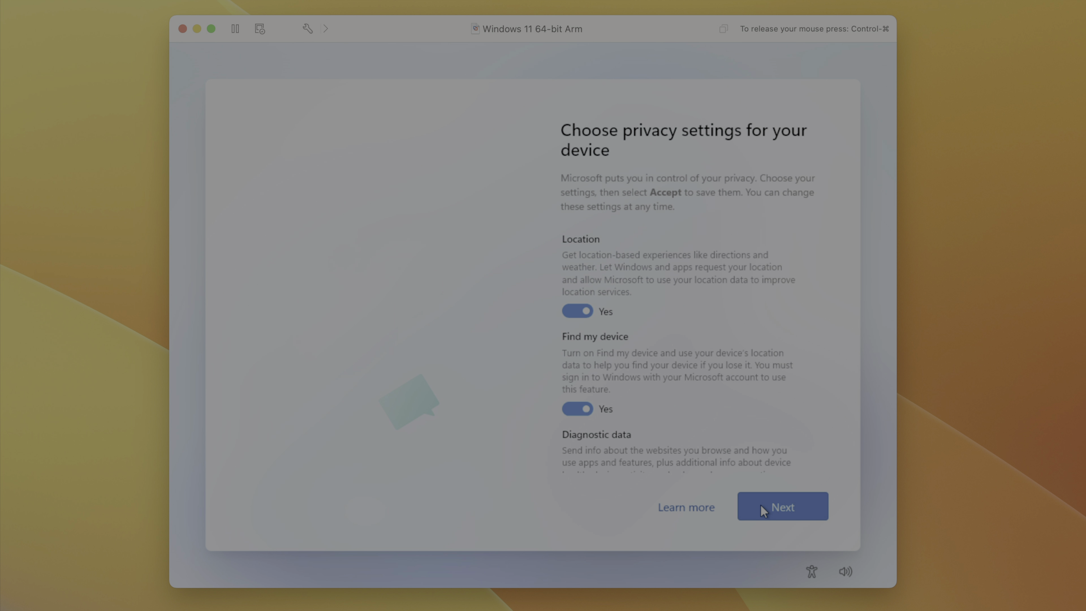
- Turn off location, Find my device, optional diagnostic data, inking & typing, tailored experiences and advertising ID, and accept the privacy settings
left_click(578, 311)
left_click(651, 396)
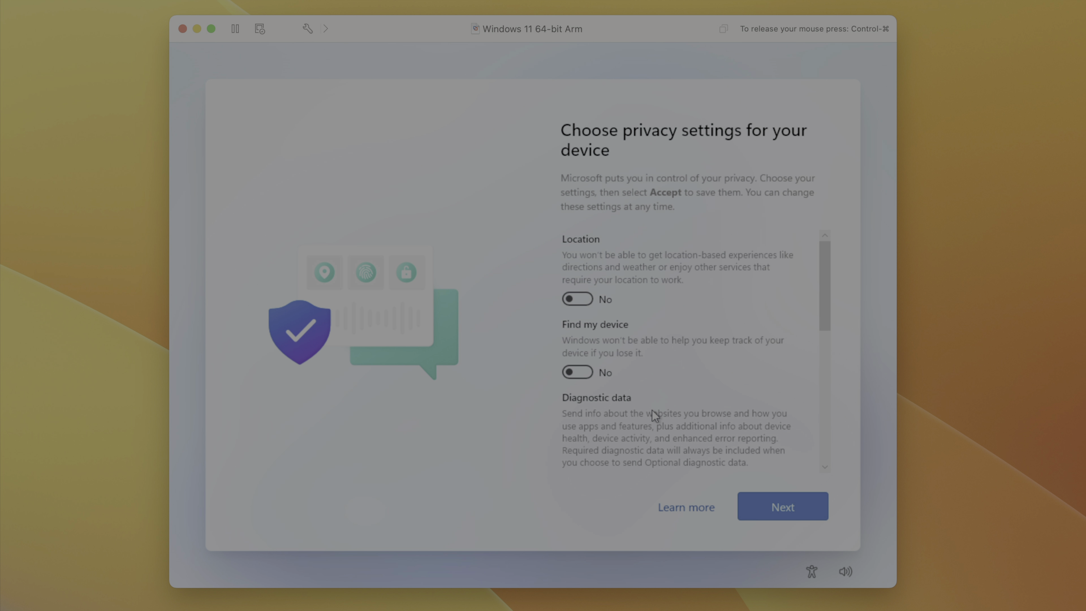
scroll(652, 425, "down", 10)
scroll(650, 407, "up", 5)
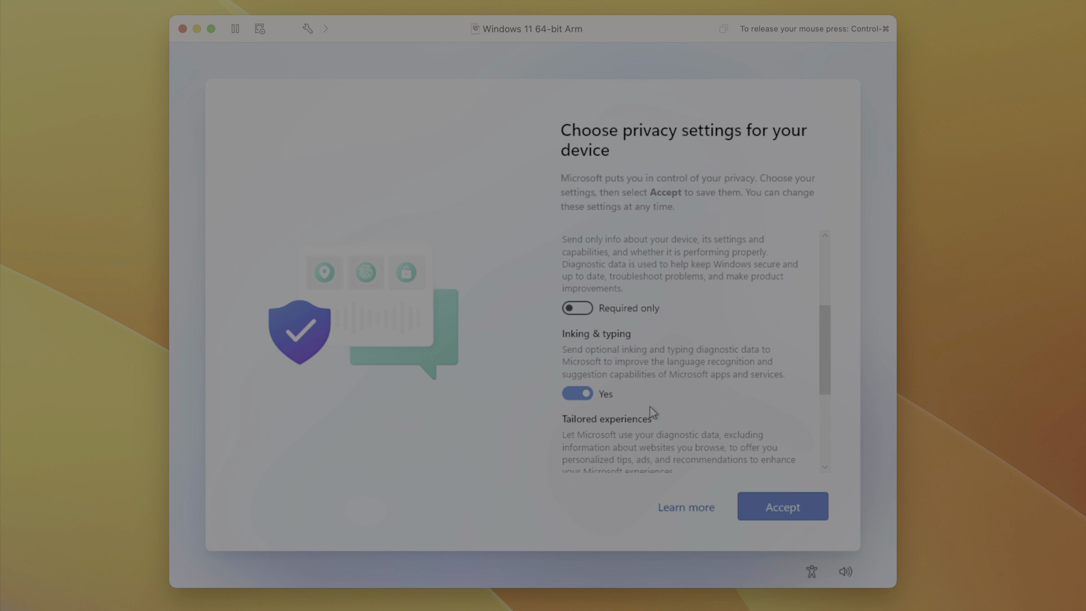
left_click(663, 363)
left_click(641, 433)
scroll(645, 419, "down", 3)
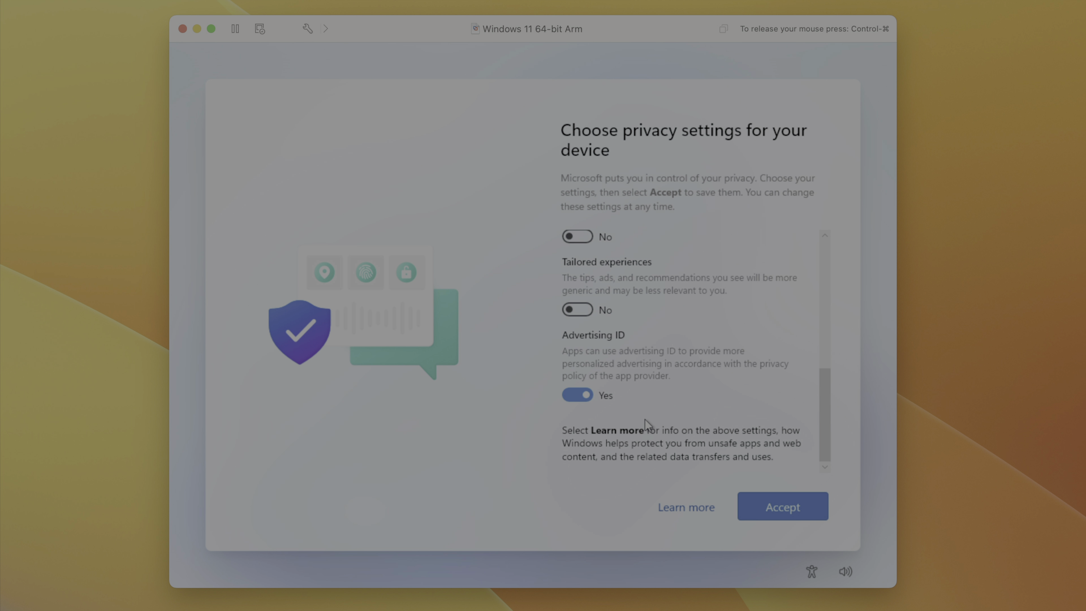
left_click(665, 365)
scroll(740, 426, "up", 5)
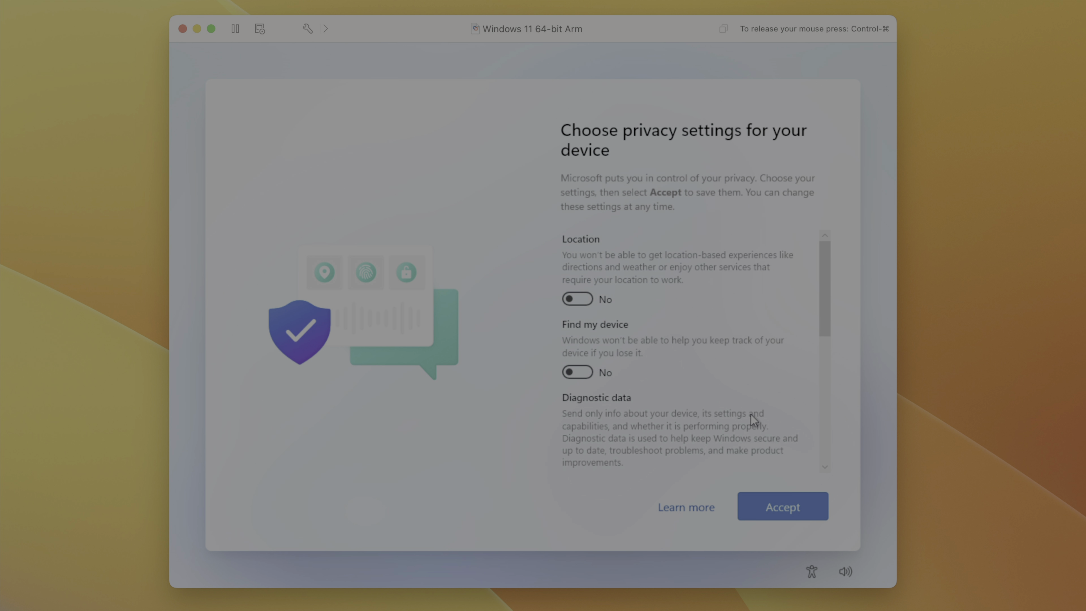
left_click(770, 506)
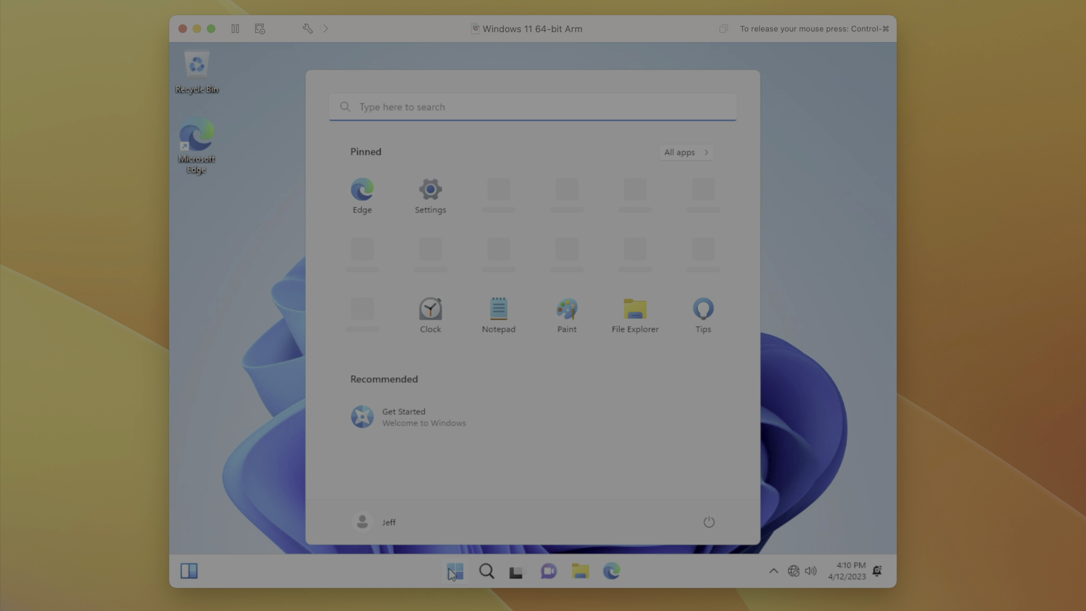
- Search for powershell in Windows, run Windows PowerShell as administrator and allow it to make changes
type("pow")
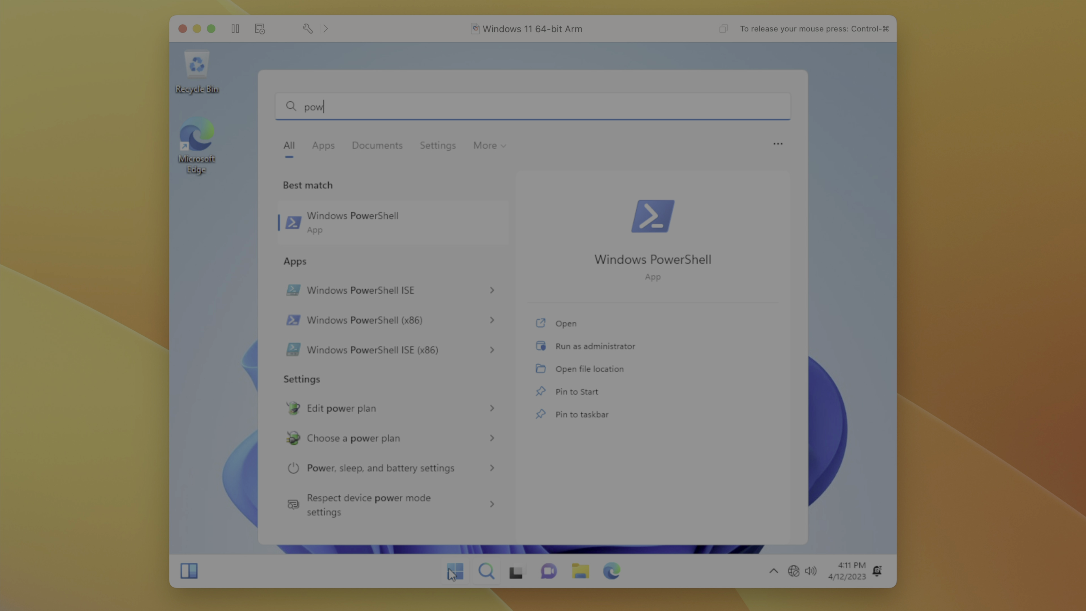
type("ershell")
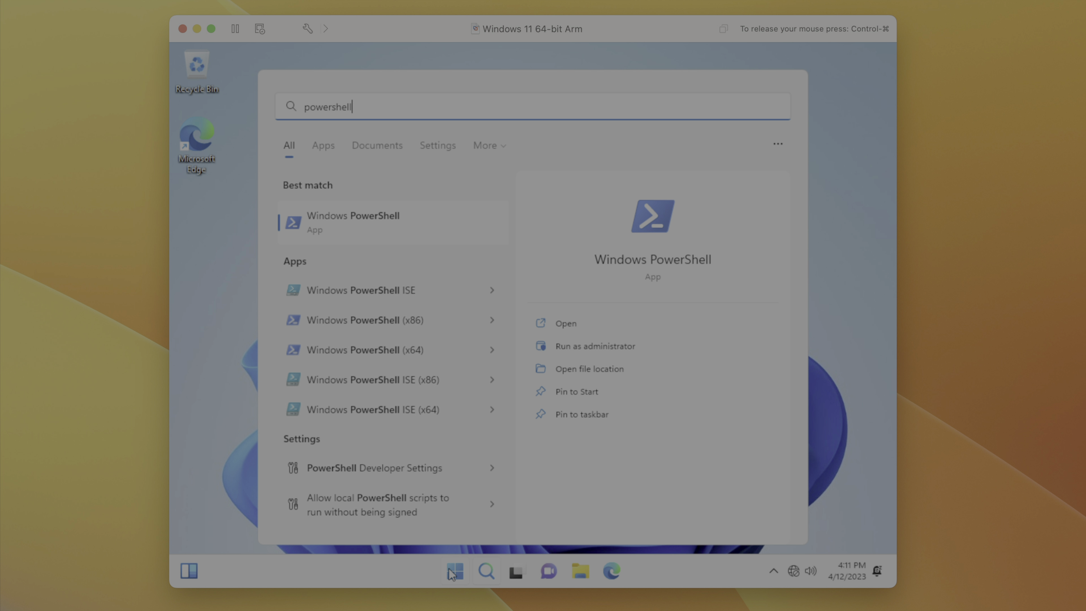
left_click(624, 344)
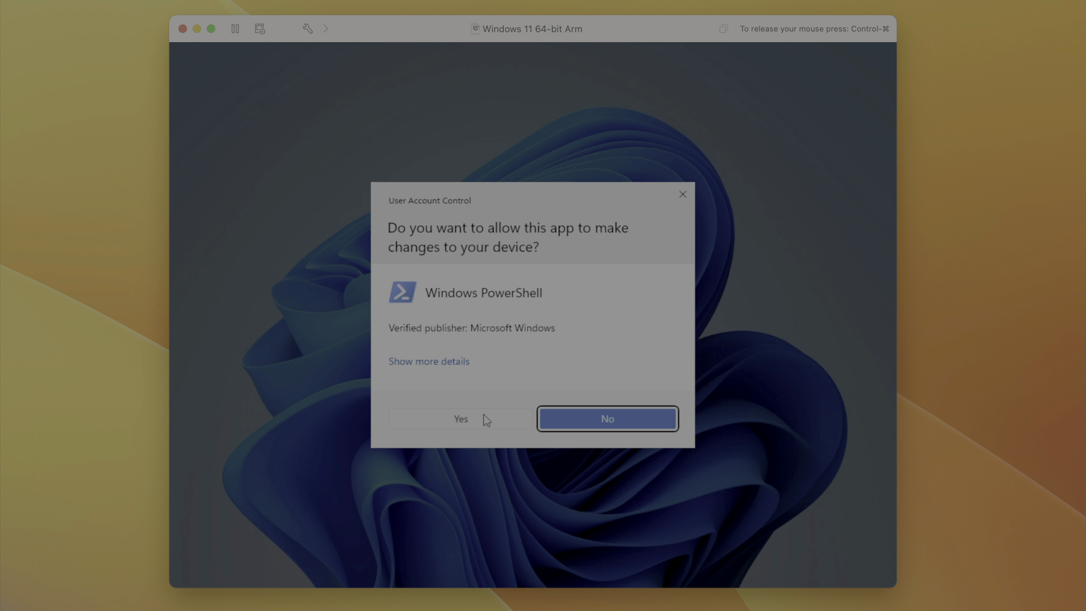
left_click(475, 424)
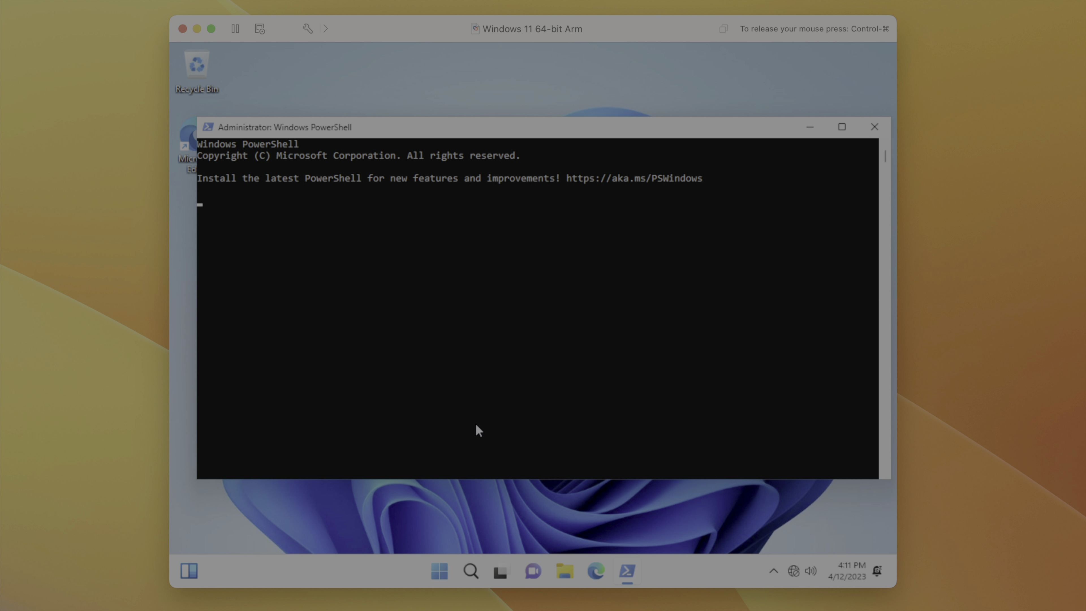
- Run Set-ExecutionPolicy RemoteSigned, answer the policy change with a for Yes to All, and exit PowerShell
left_click(446, 250)
type("Set-ExecutionPolicy RemoteSigned")
key("Return")
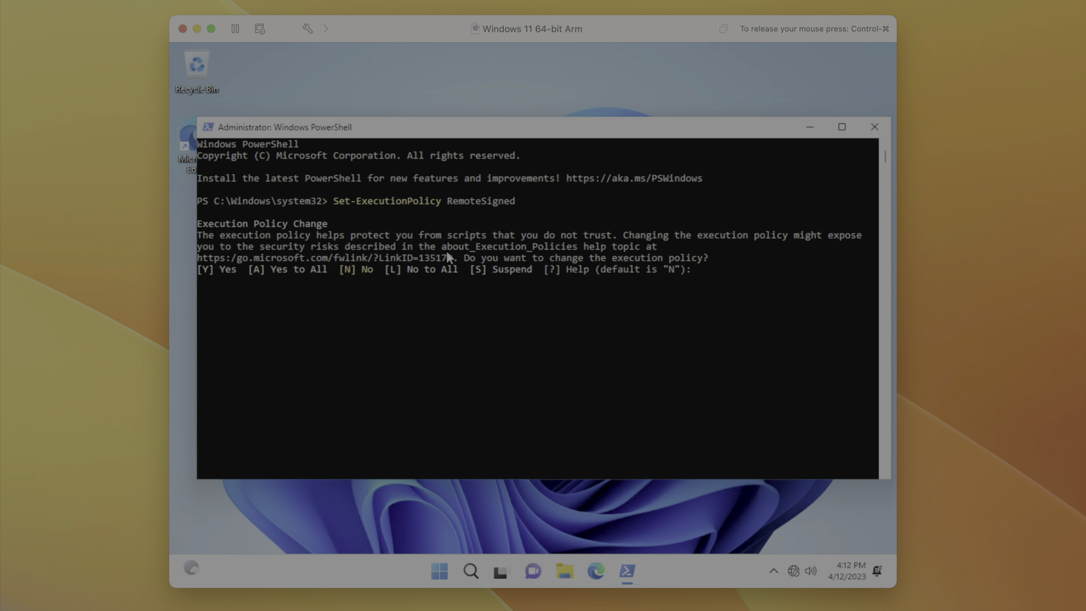
key("Return")
type("exit")
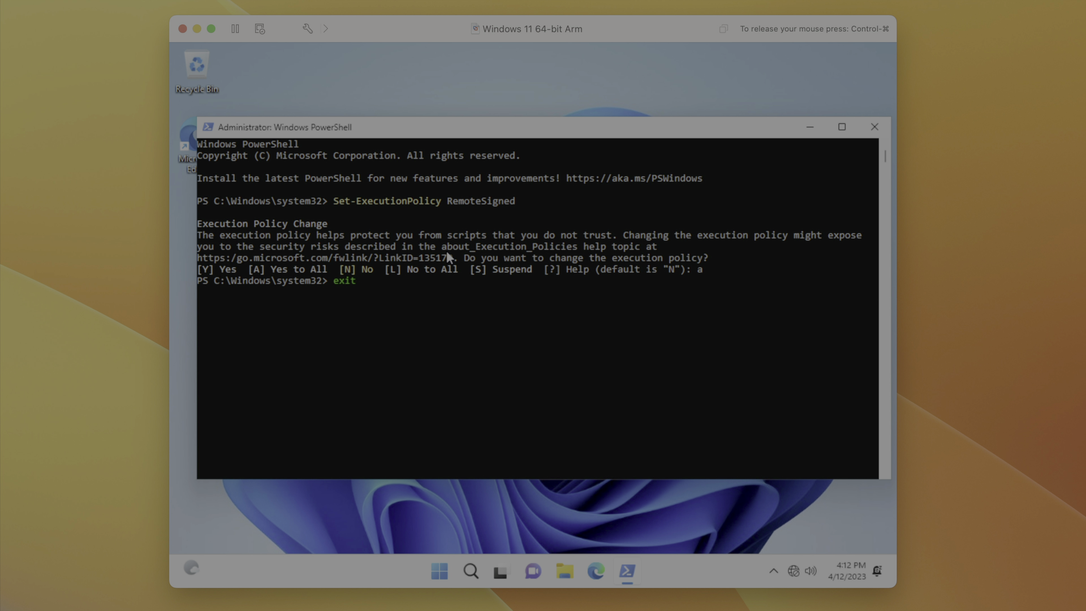
key("Return")
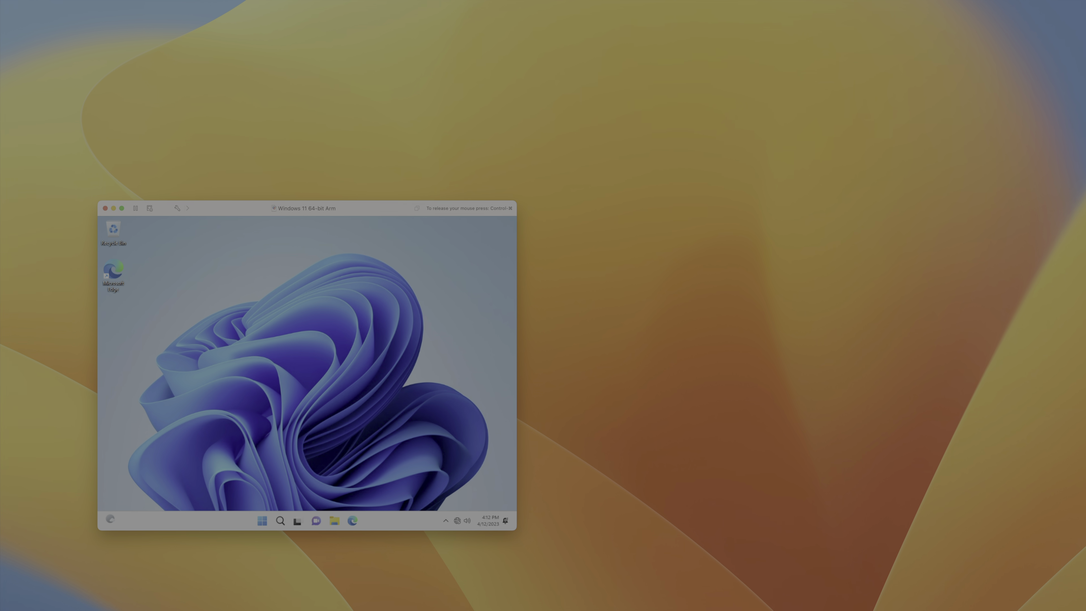
- Release the pointer from the virtual machine and connect the VMware Tools installer CD to it
key("ctrl+super")
mouse_move(151, 1)
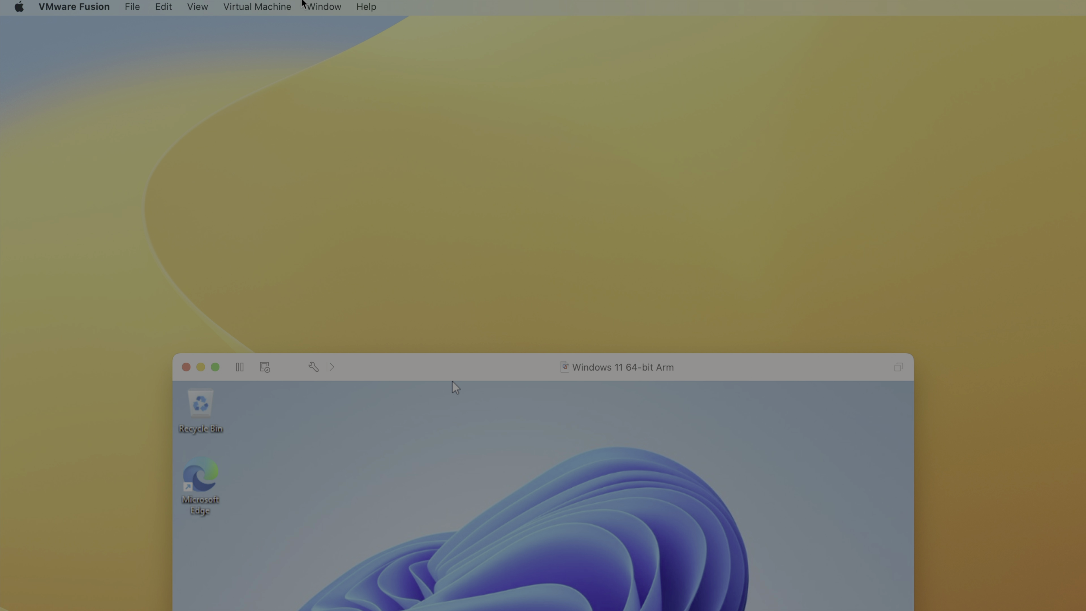
left_click(252, 5)
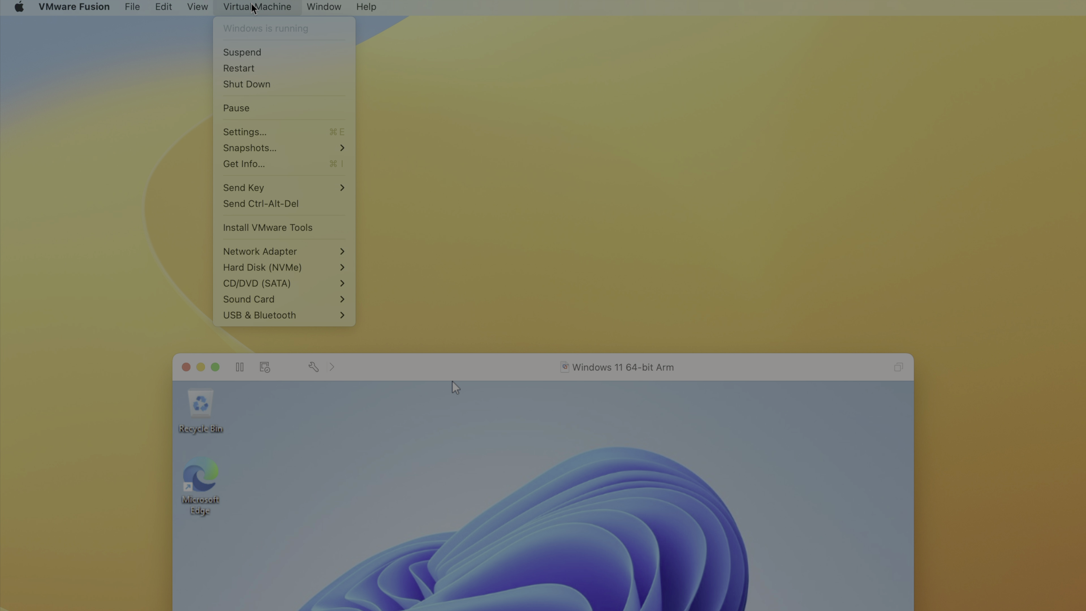
left_click(297, 229)
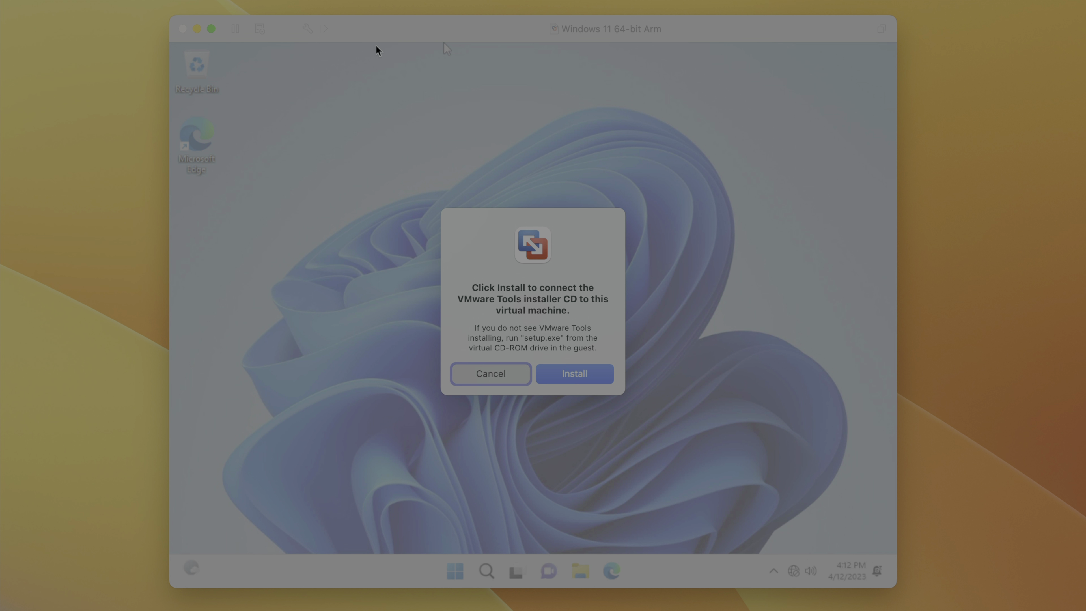
left_click(562, 376)
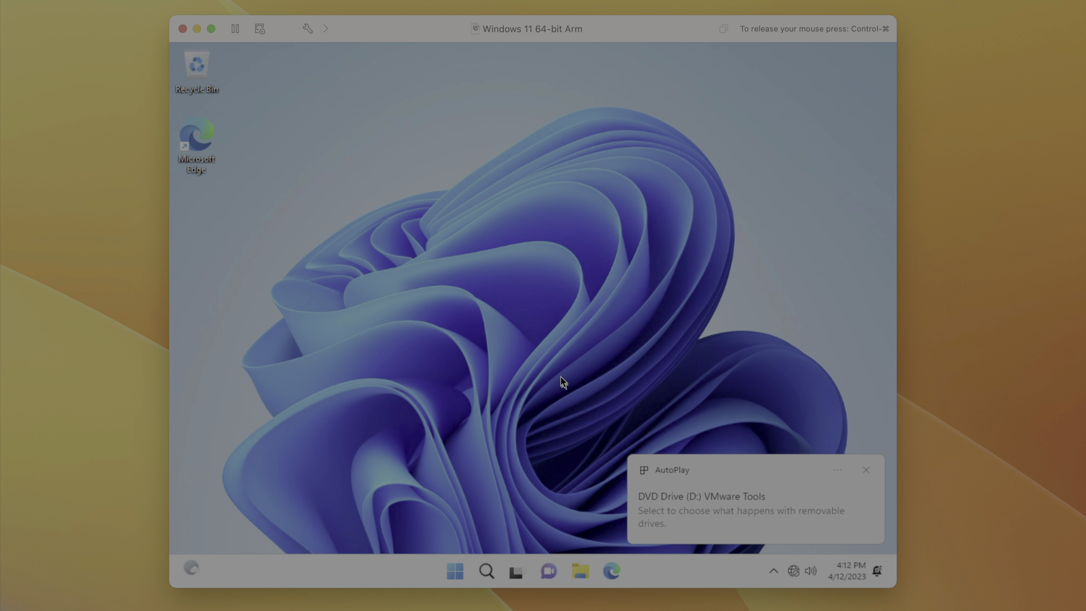
- Run the setup script on DVD Drive (D:) VMware Tools with PowerShell, allow its changes and finish the installation
left_click(581, 571)
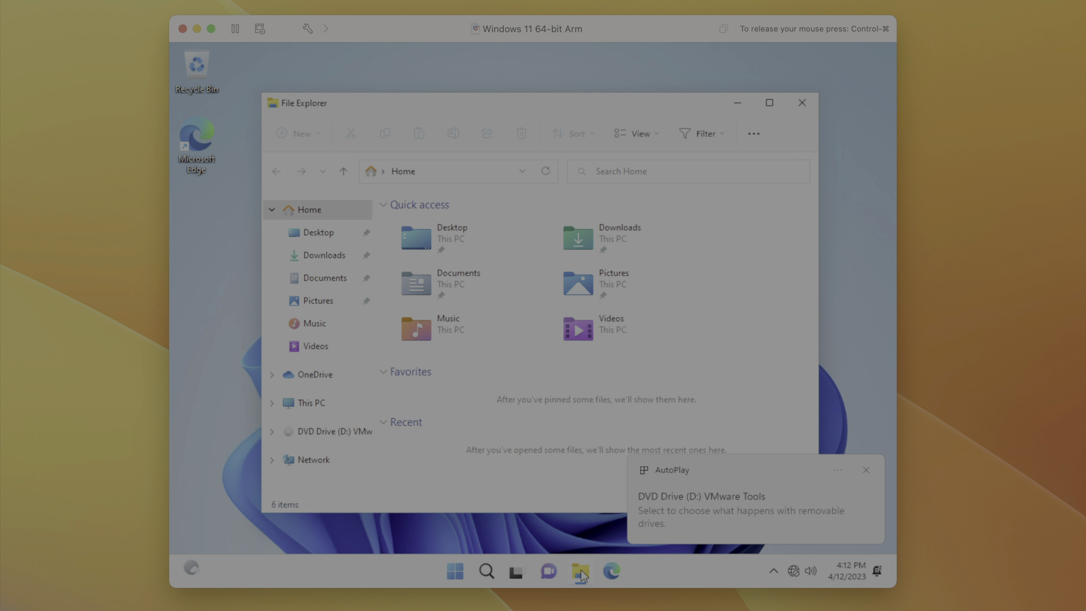
left_click(329, 432)
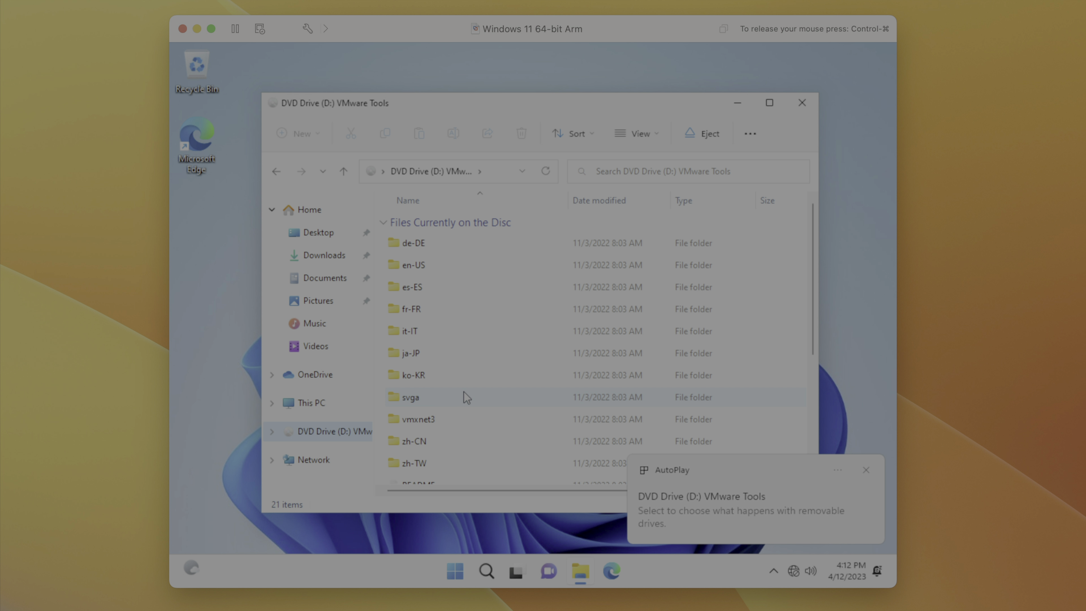
scroll(466, 397, "down", 3)
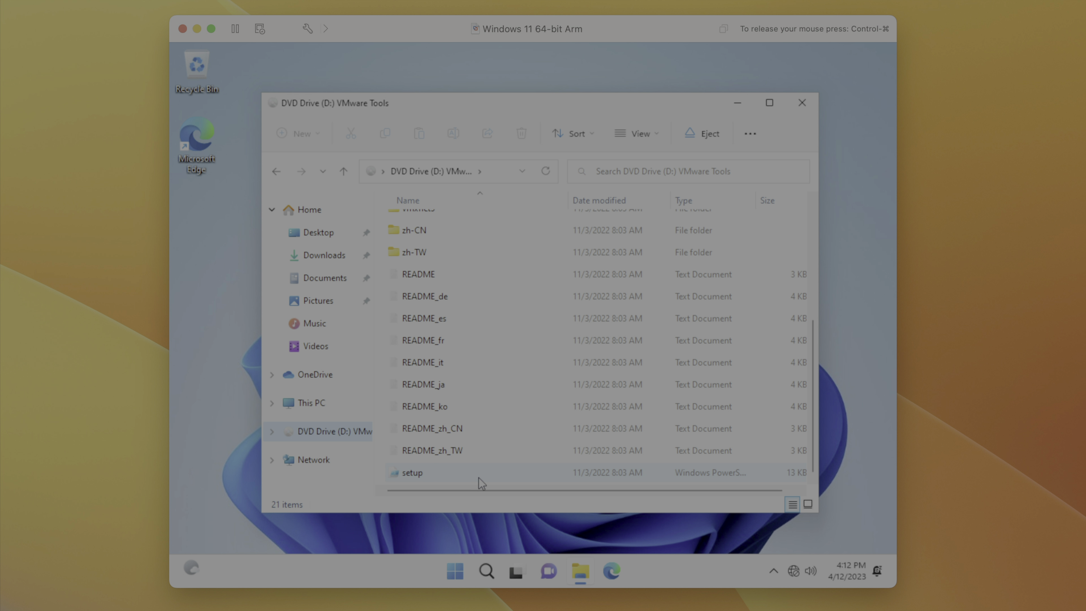
right_click(486, 474)
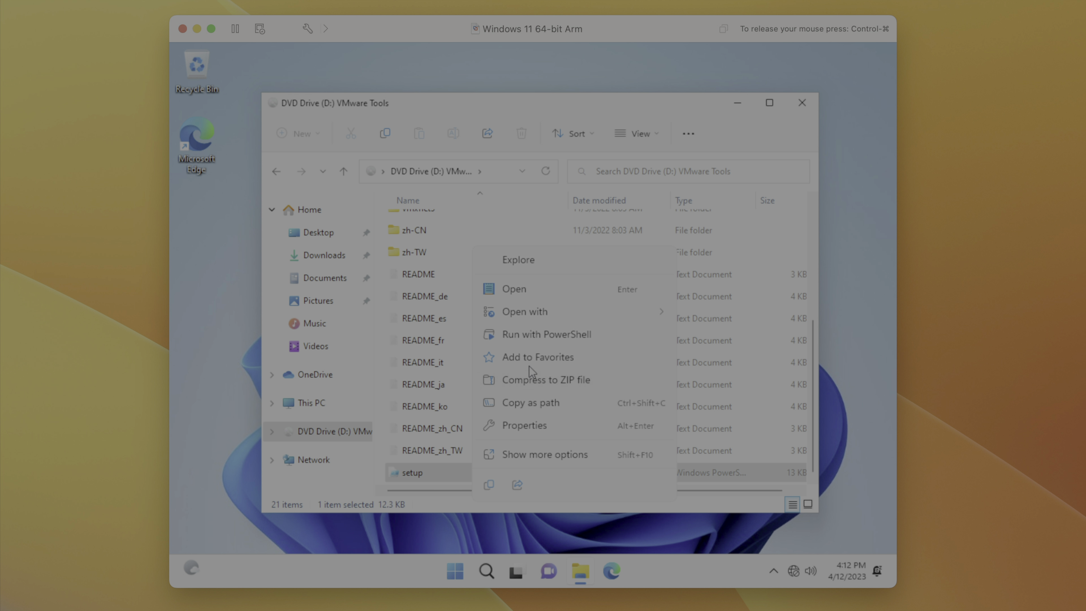
left_click(549, 337)
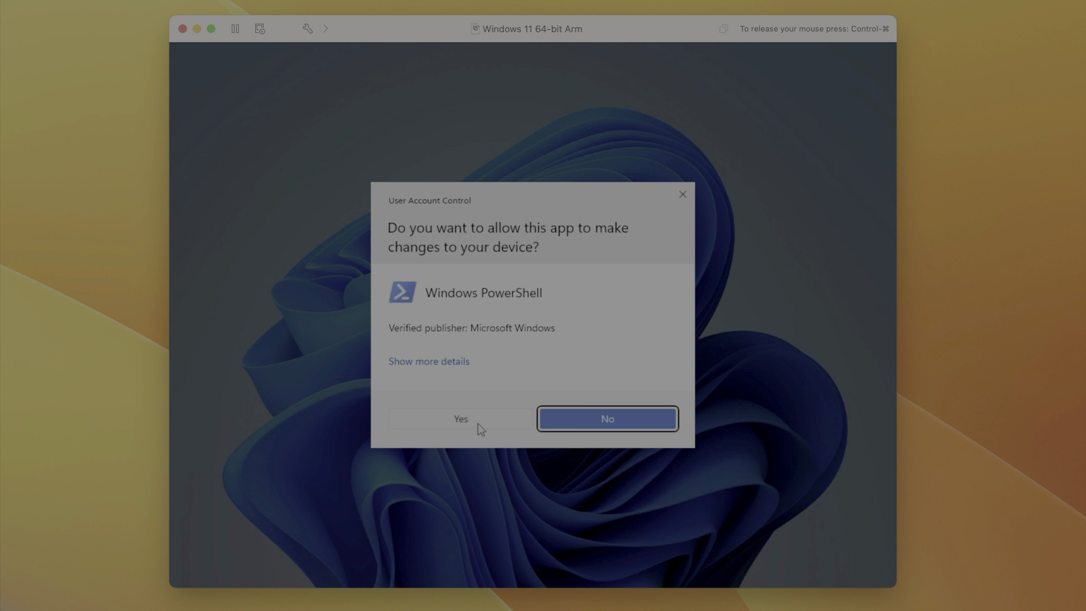
left_click(478, 424)
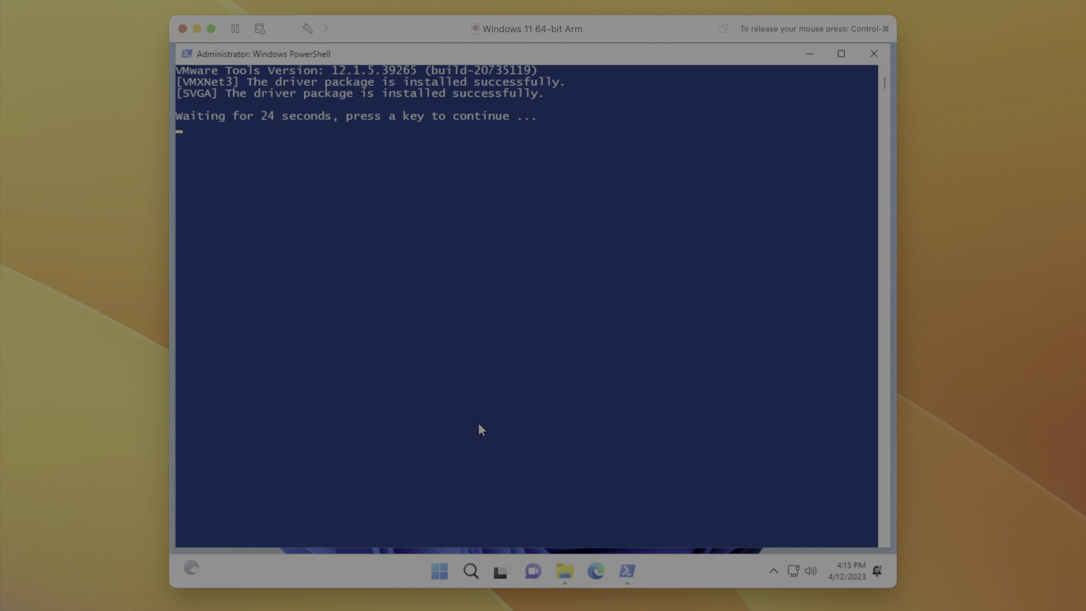
key("Return")
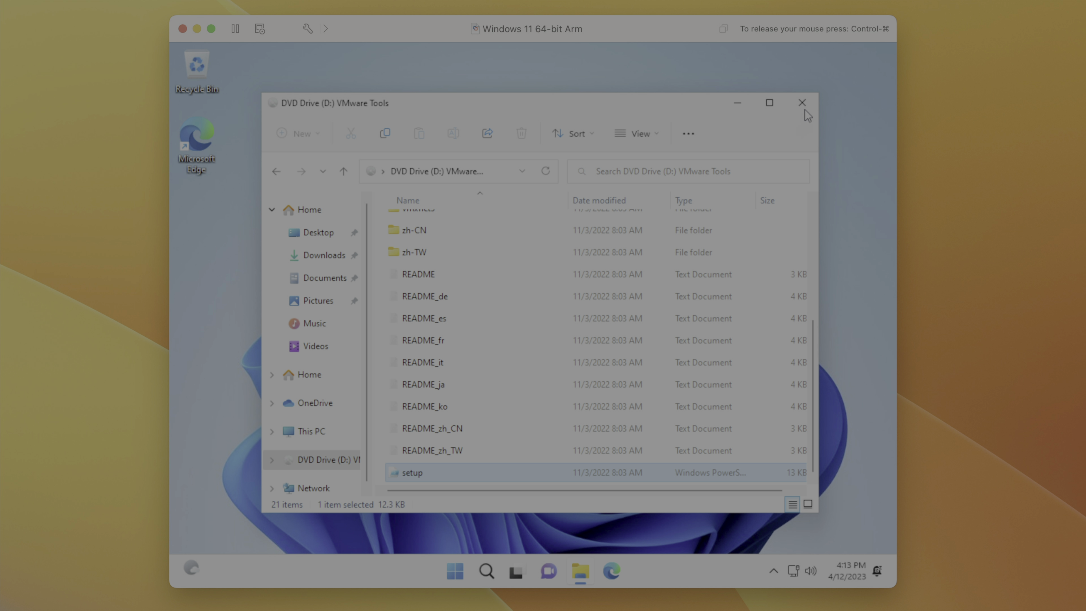
- Close the VMware Tools drive window, dismiss the AutoPlay notification and return to the empty Windows desktop
left_click(803, 103)
left_click(457, 573)
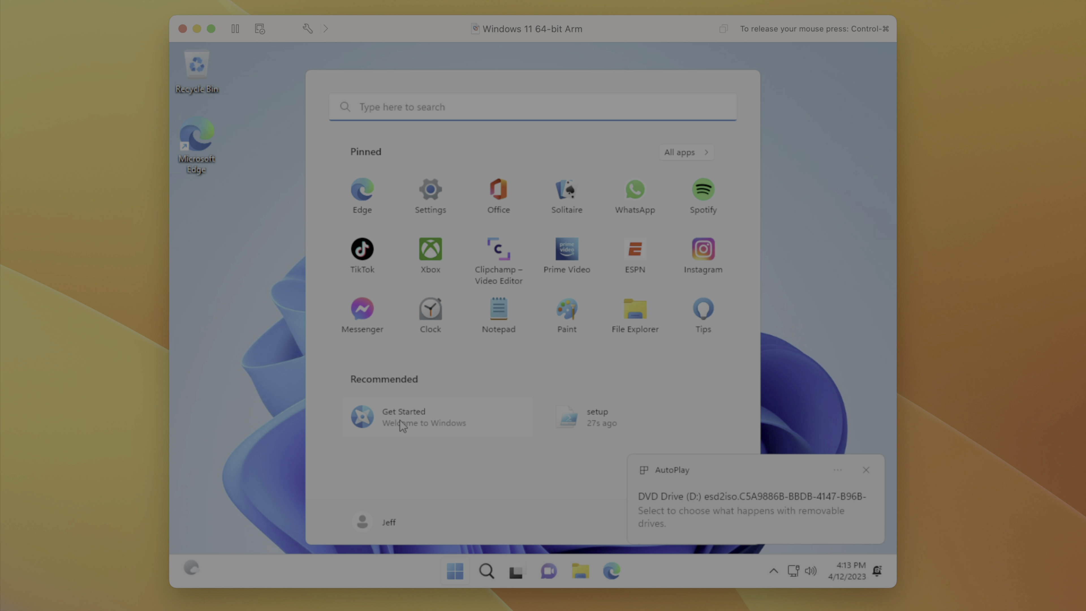
left_click(866, 469)
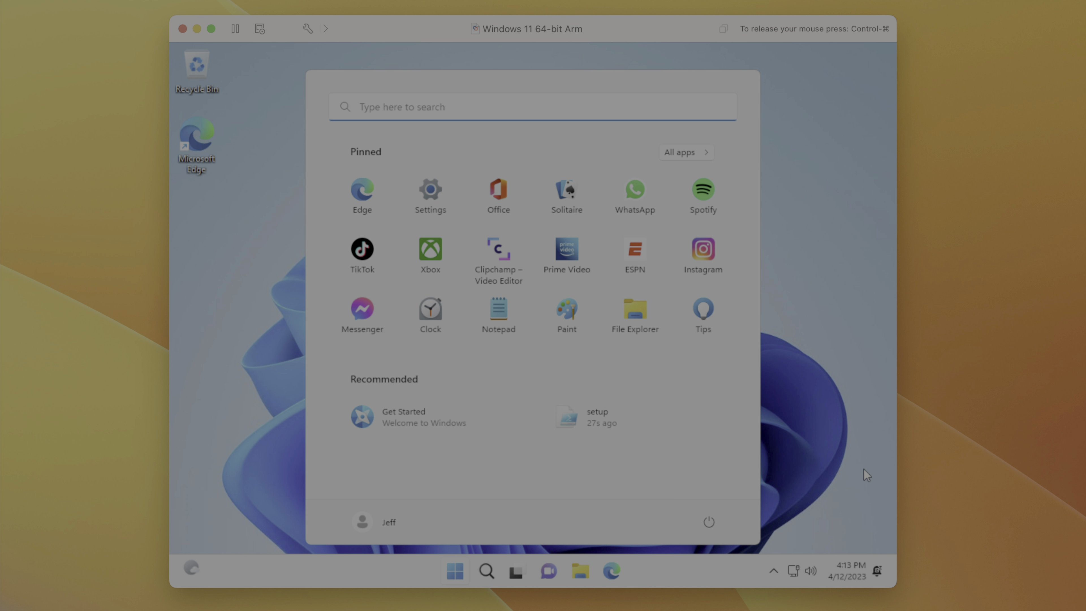
left_click(815, 442)
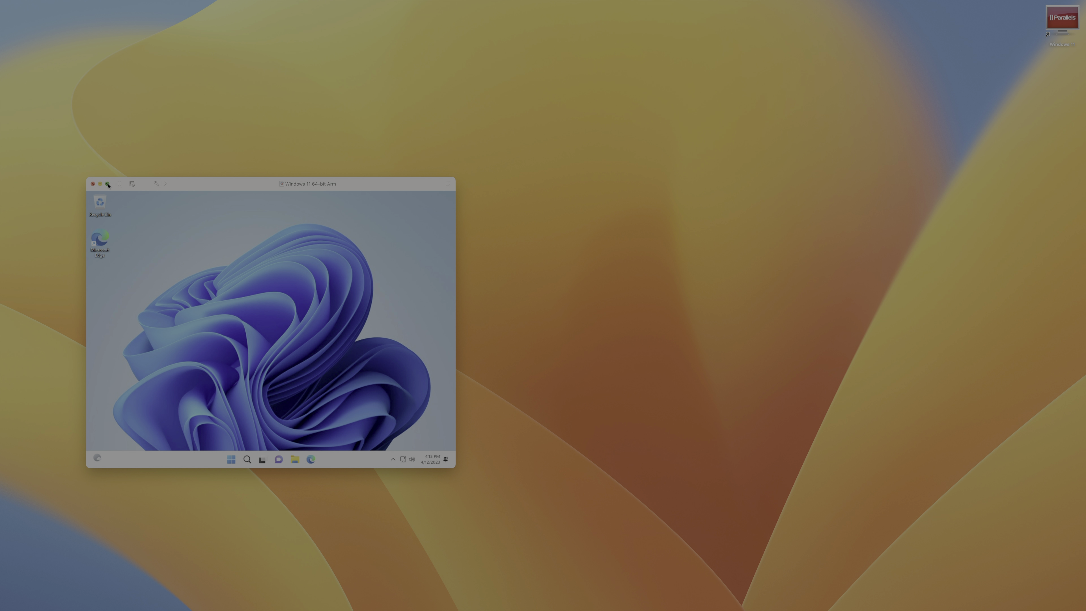
- Make the virtual machine full screen, set the Windows display resolution to 3840 × 2160 and keep the changes
left_click(108, 184)
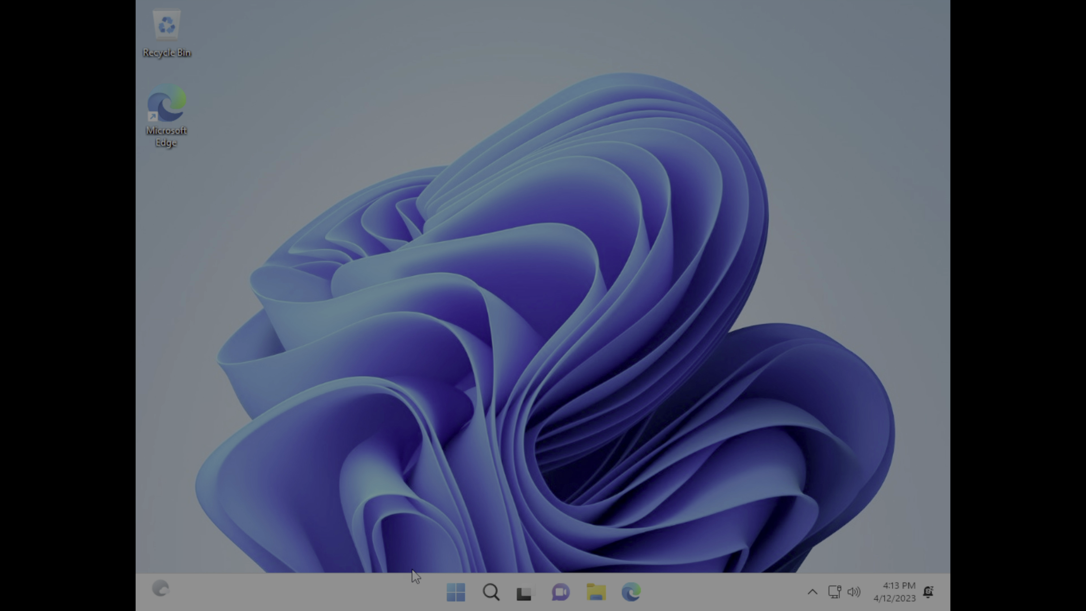
left_click(455, 591)
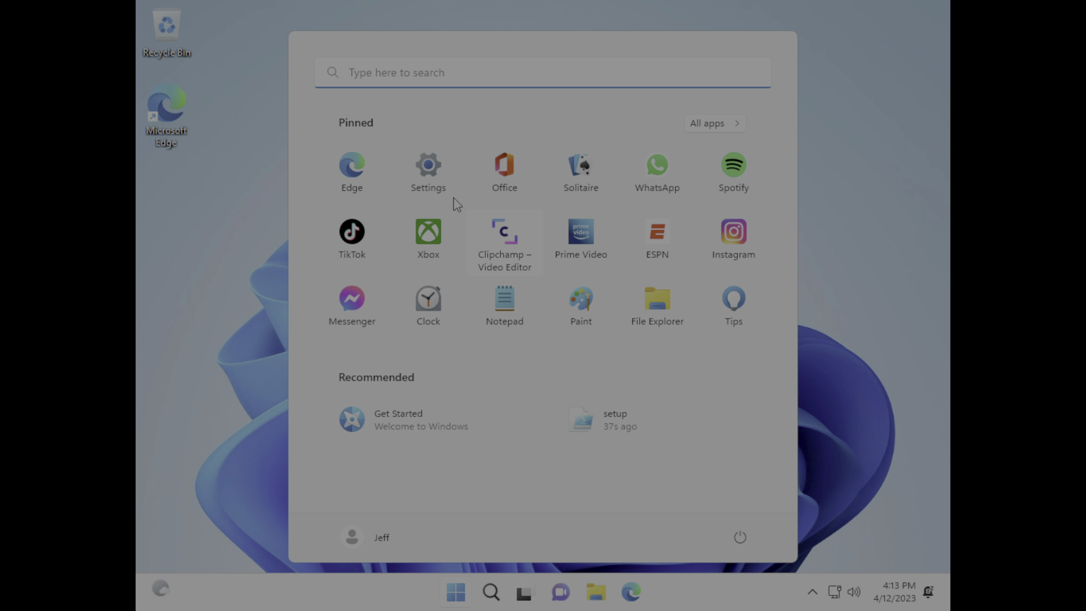
left_click(426, 184)
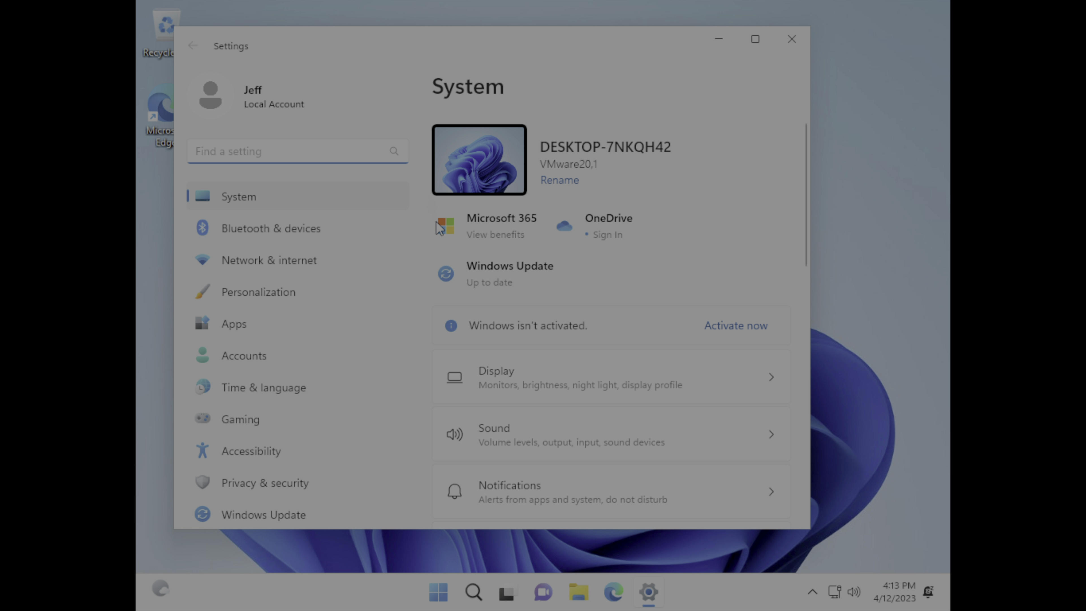
left_click(512, 366)
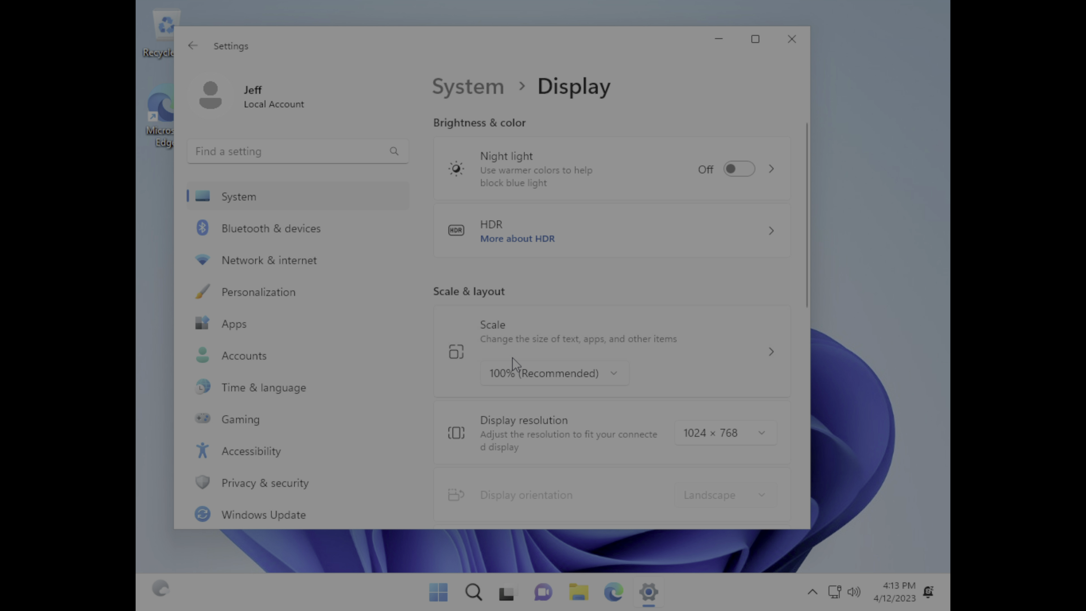
left_click(707, 435)
scroll(710, 317, "up", 5)
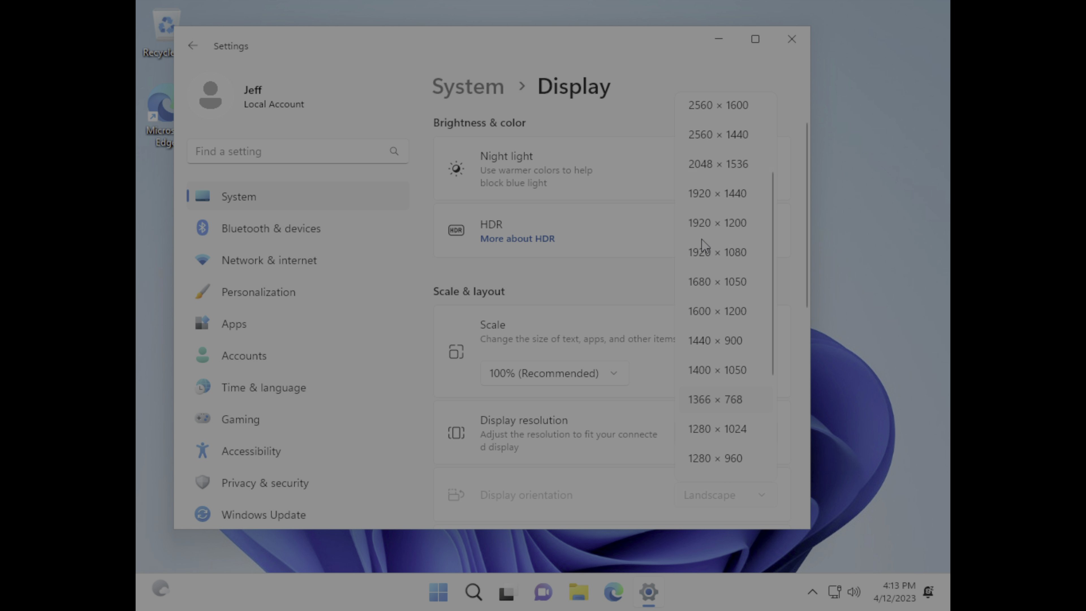
left_click(714, 145)
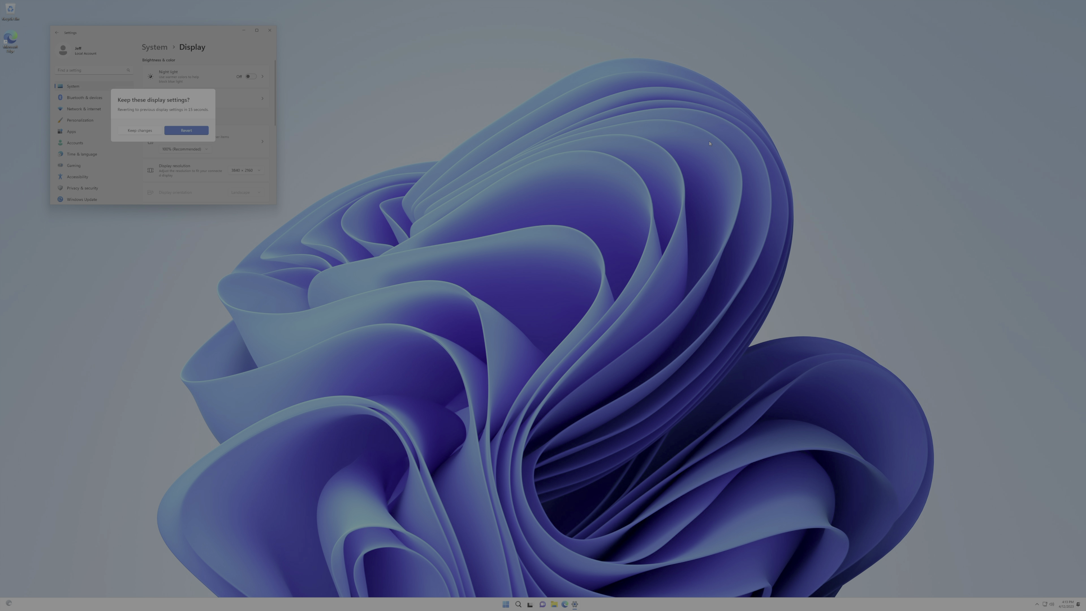
left_click(129, 133)
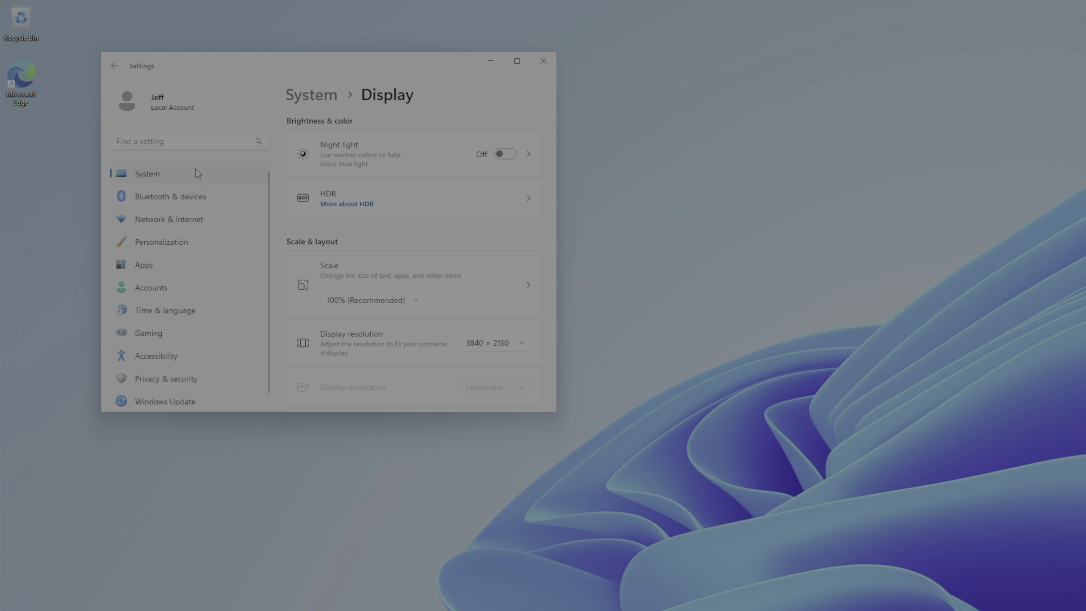
- Open Windows Update in the Windows settings and check for updates
left_click(97, 85)
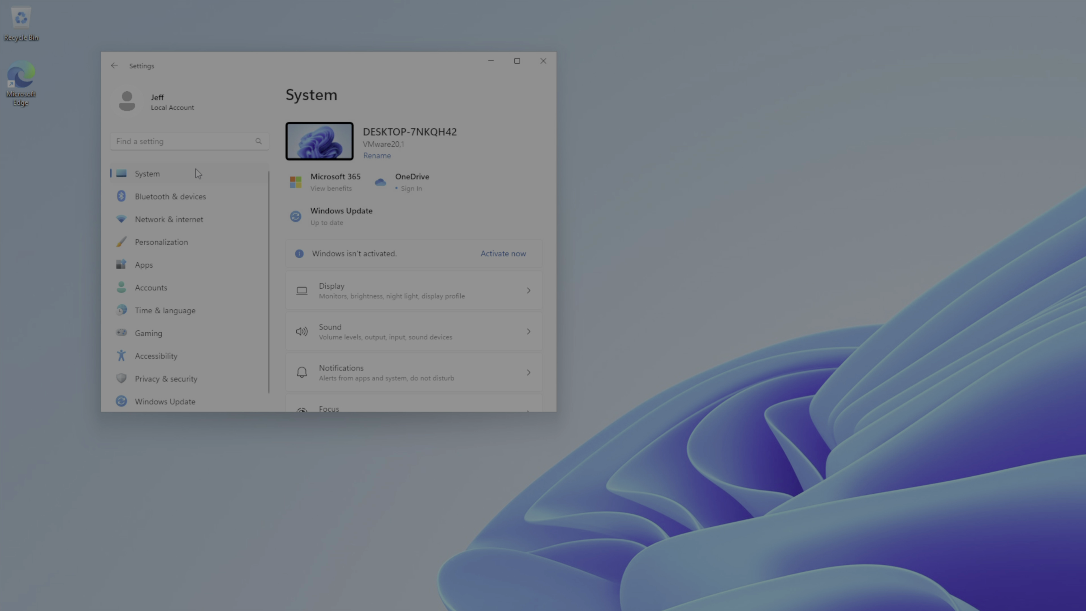
left_click(343, 222)
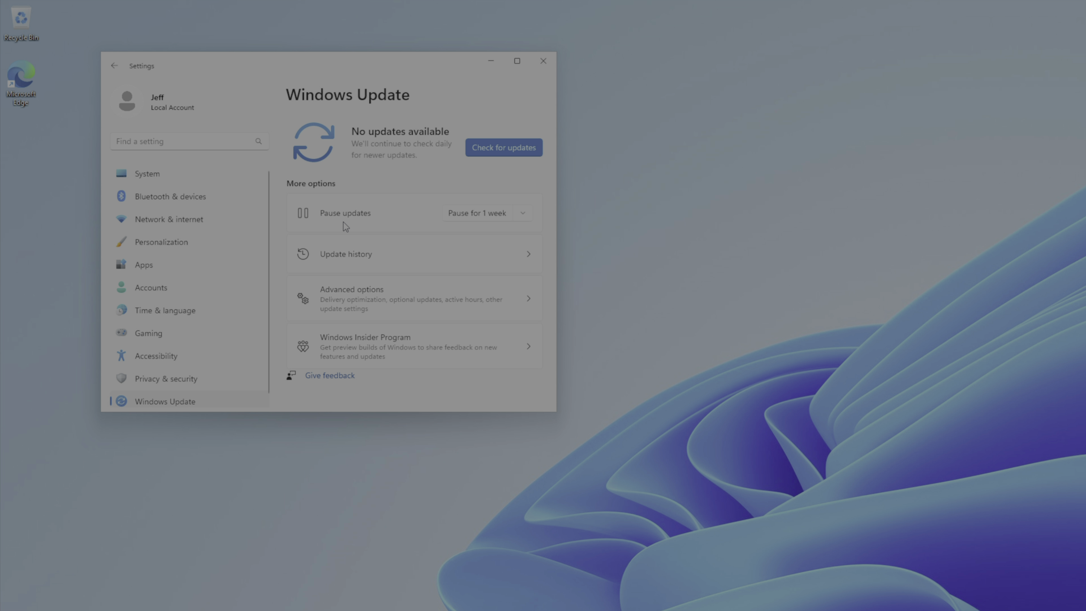
left_click(495, 147)
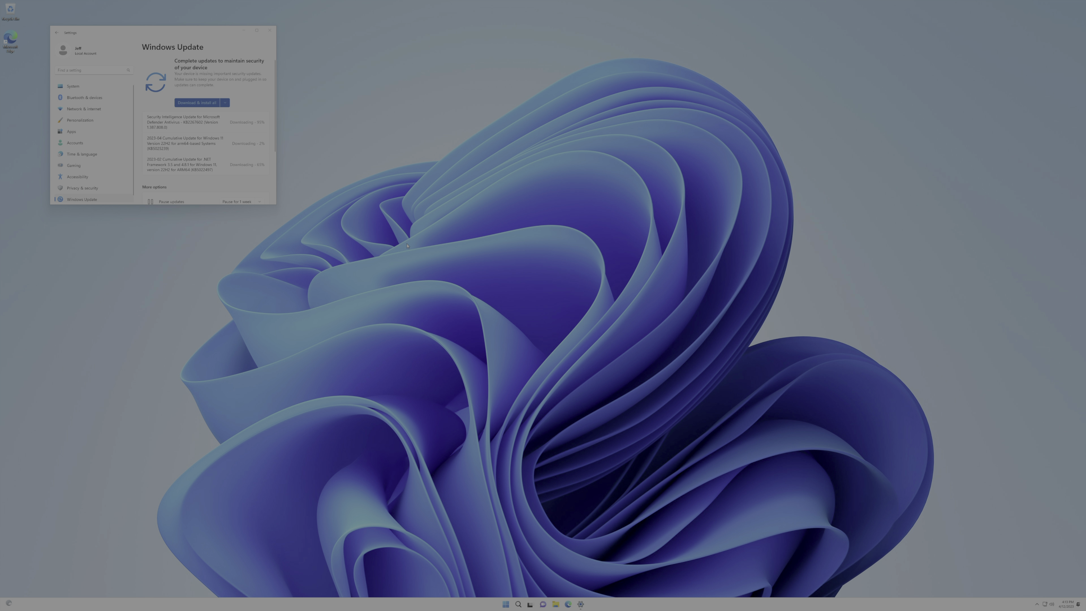
- Switch to the Mac desktop and show the Windows en-us.iso file in the Downloads folder in Finder
key("ctrl+Left")
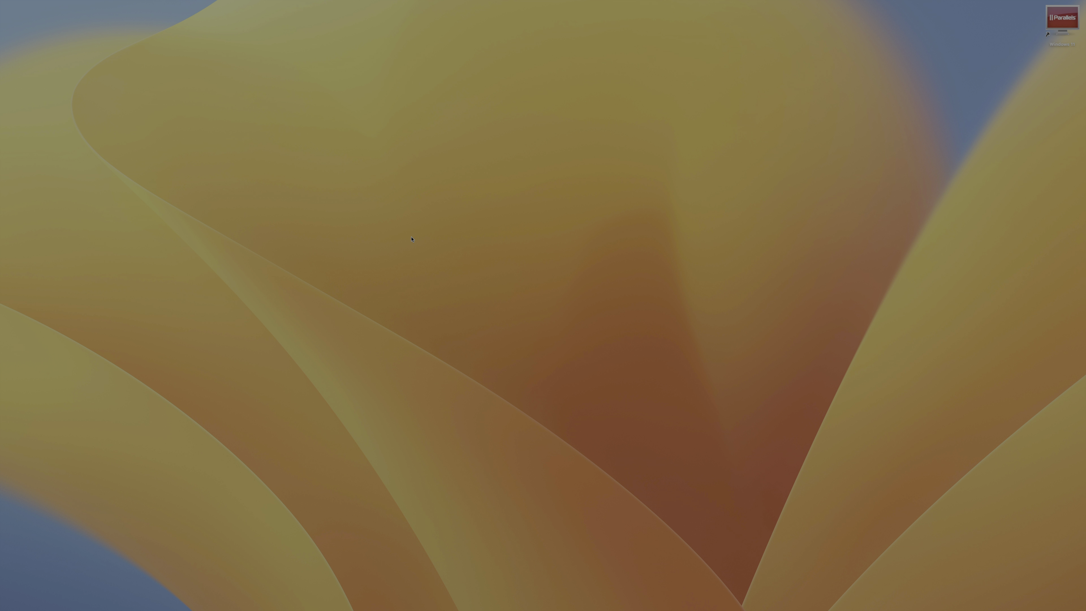
key("ctrl+Right")
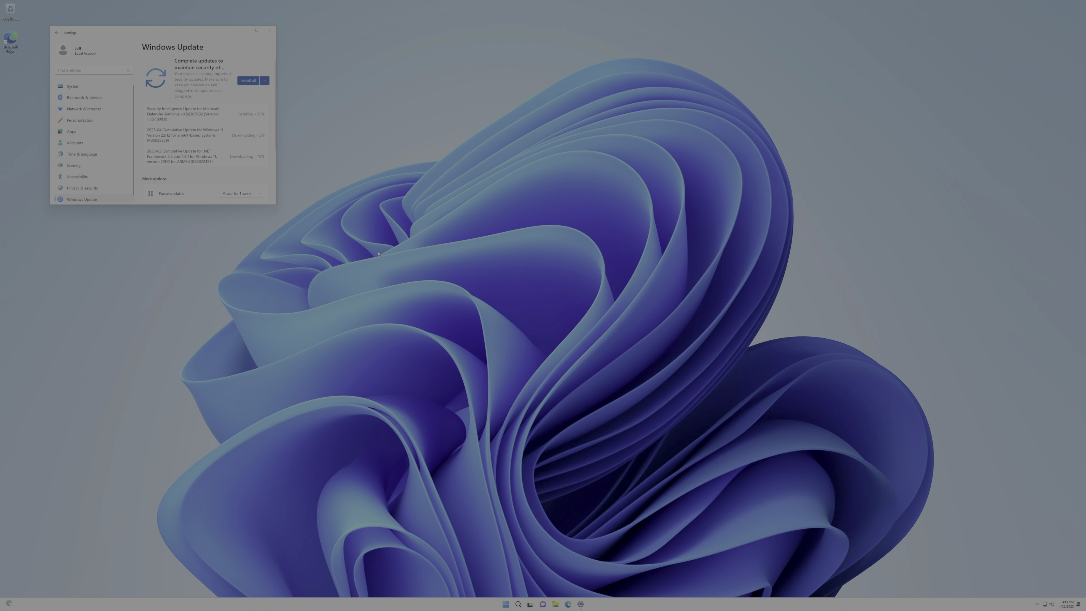
key("ctrl+Left")
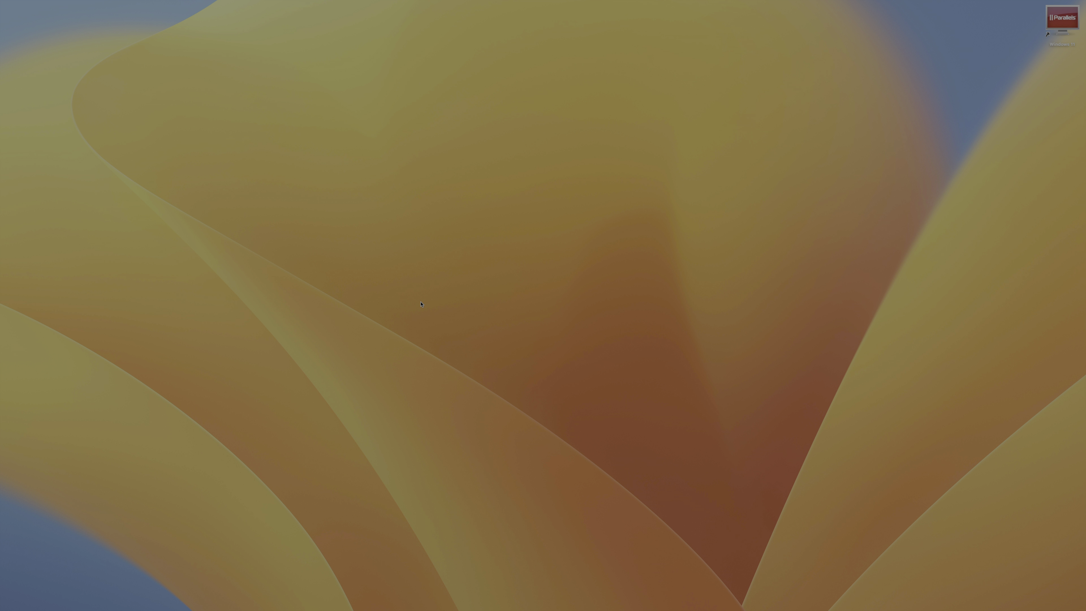
mouse_move(754, 591)
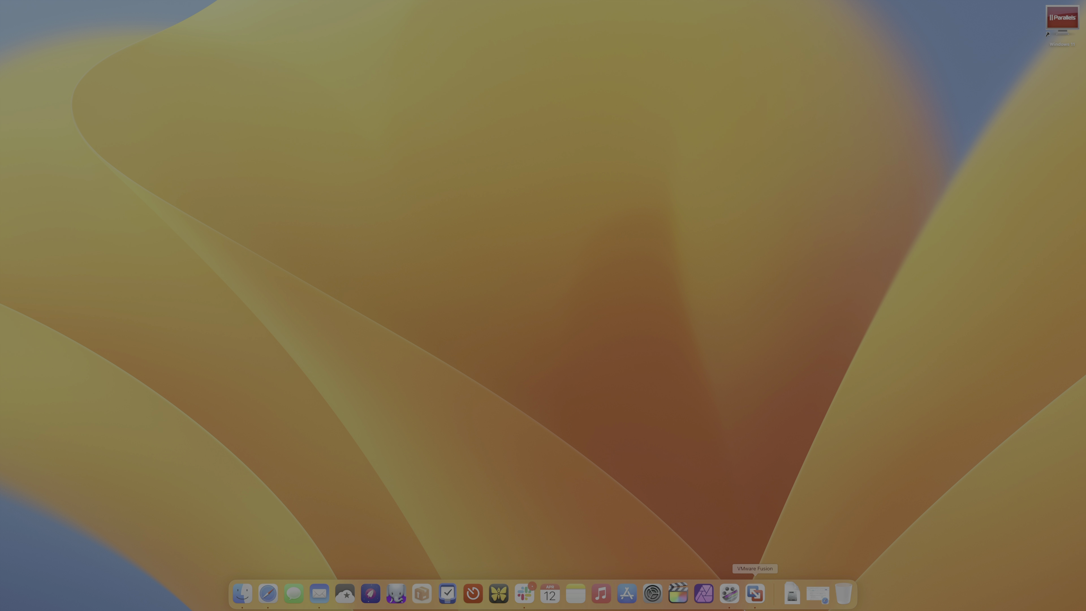
left_click(791, 592)
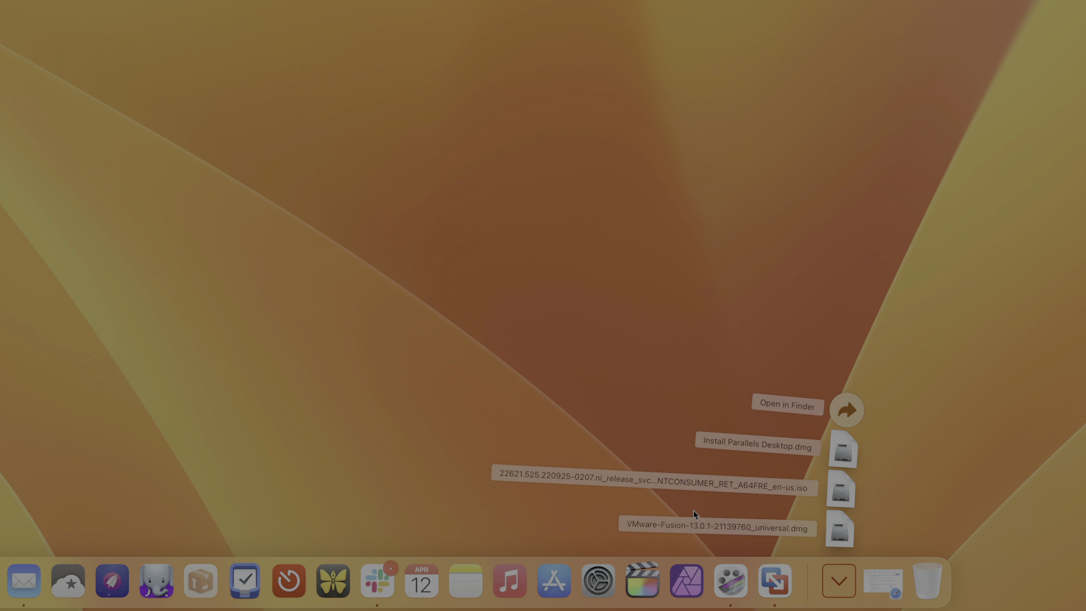
left_click(845, 480, "super")
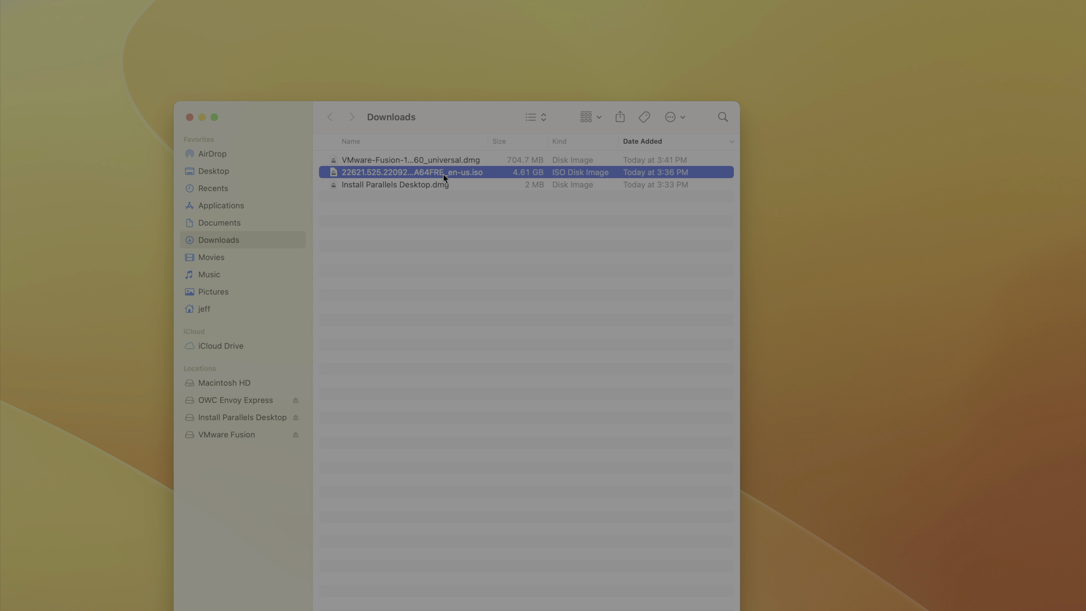
left_click(443, 173)
key("Escape")
- Move Install Parallels Desktop.dmg and the VMware-Fusion universal.dmg from Downloads to the Trash
left_click(455, 186)
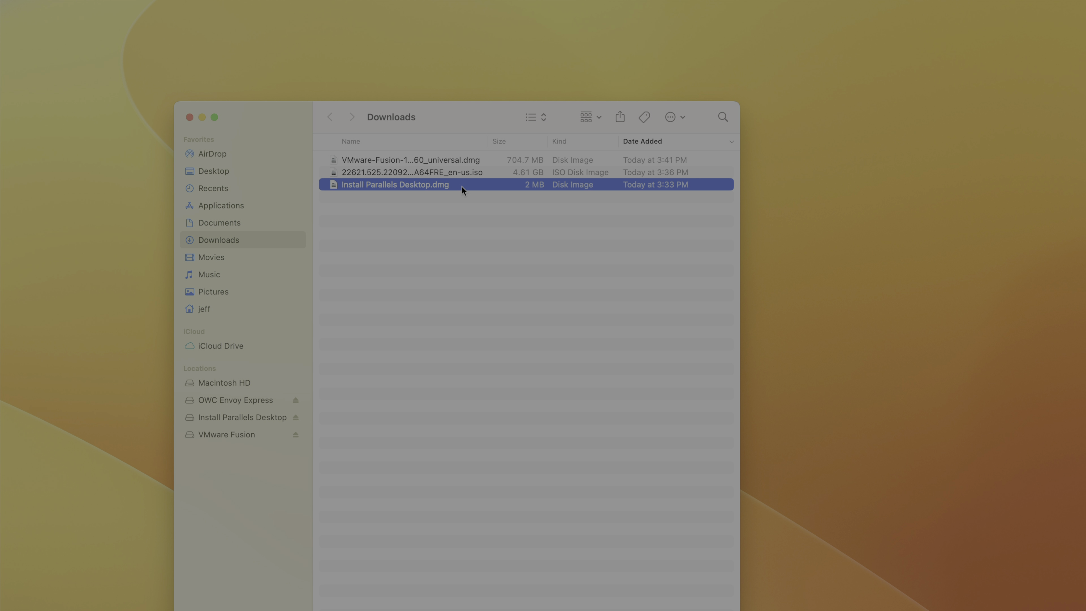
key("super+BackSpace")
key("Up")
key("super+BackSpace")
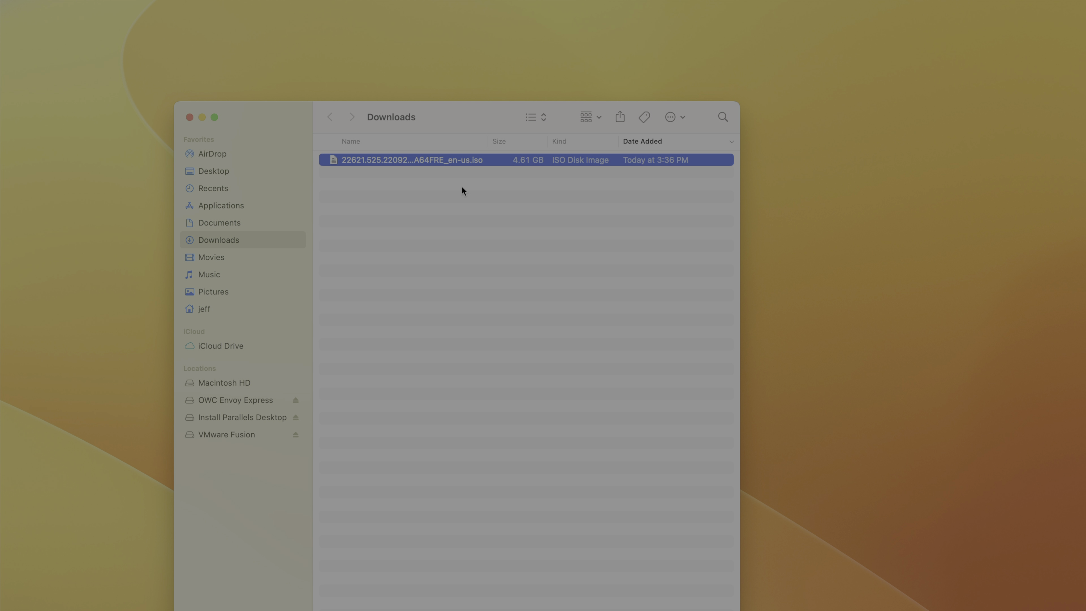
- Open the home folder and eject the VMware Fusion and Install Parallels Desktop volumes
left_click(237, 309)
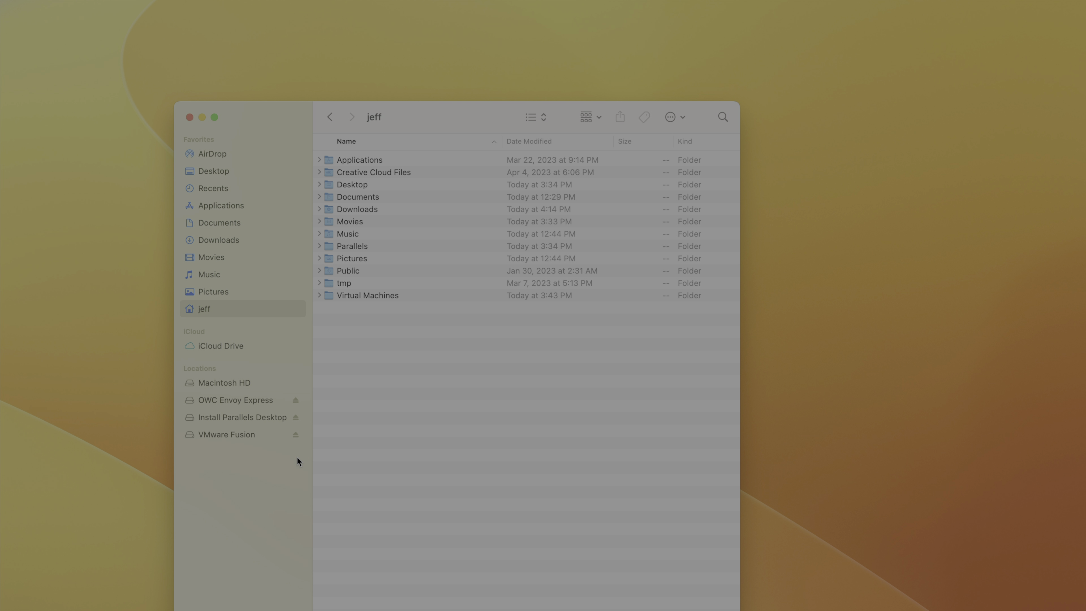
left_click(295, 435)
left_click(296, 417)
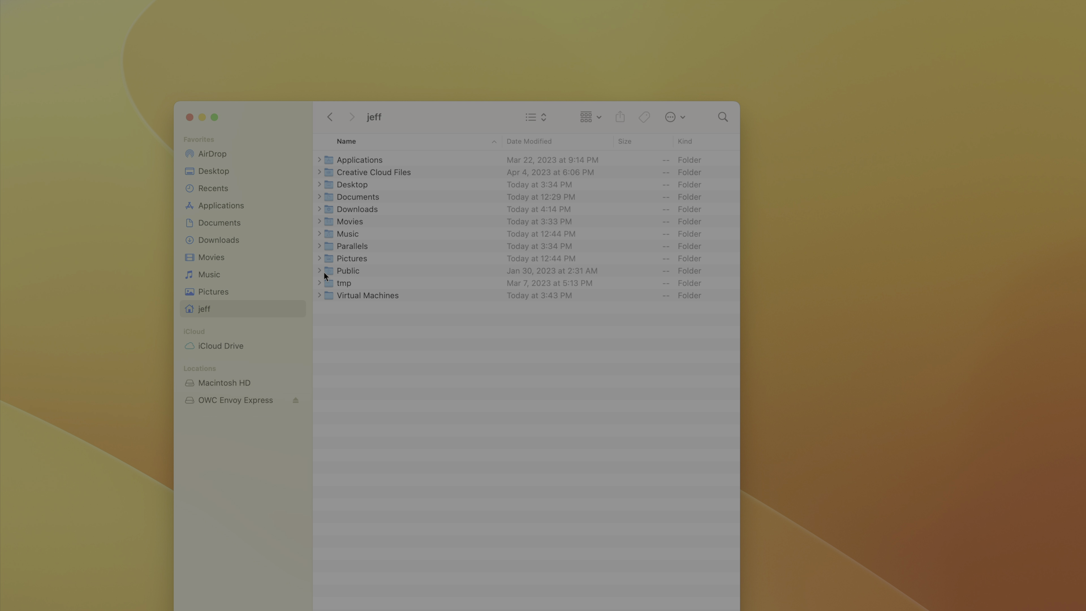
- Move the Parallels folder containing Windows 11.pvm from the home folder to the Trash and close the Finder window
left_click(319, 246)
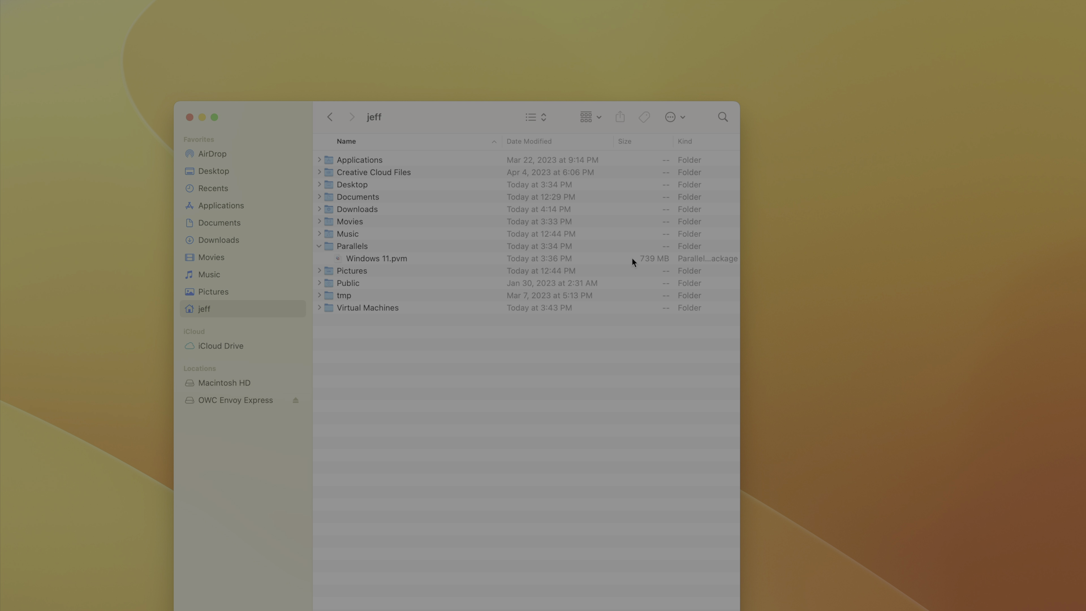
left_click(388, 247)
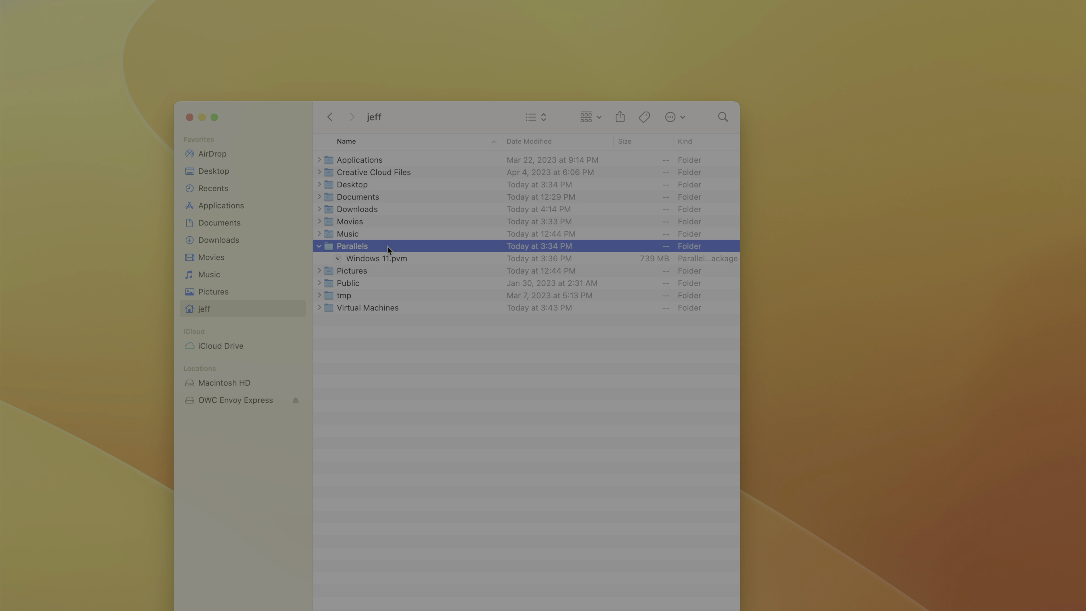
key("super+BackSpace")
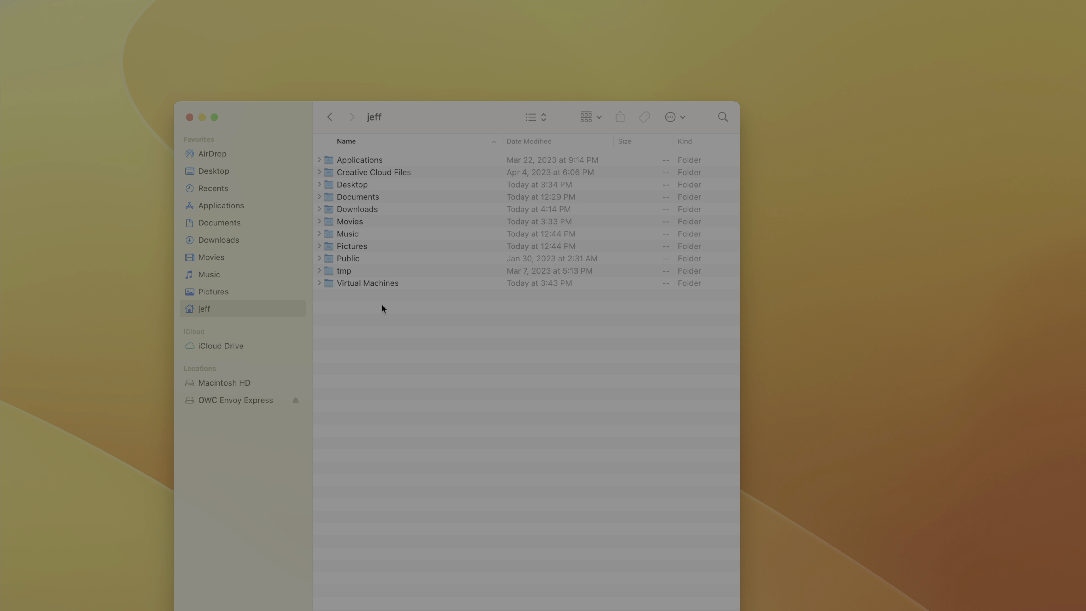
left_click(190, 117)
- Find Parallels Desktop in AppCleaner, remove it with all its related files and close AppCleaner
left_click(689, 407)
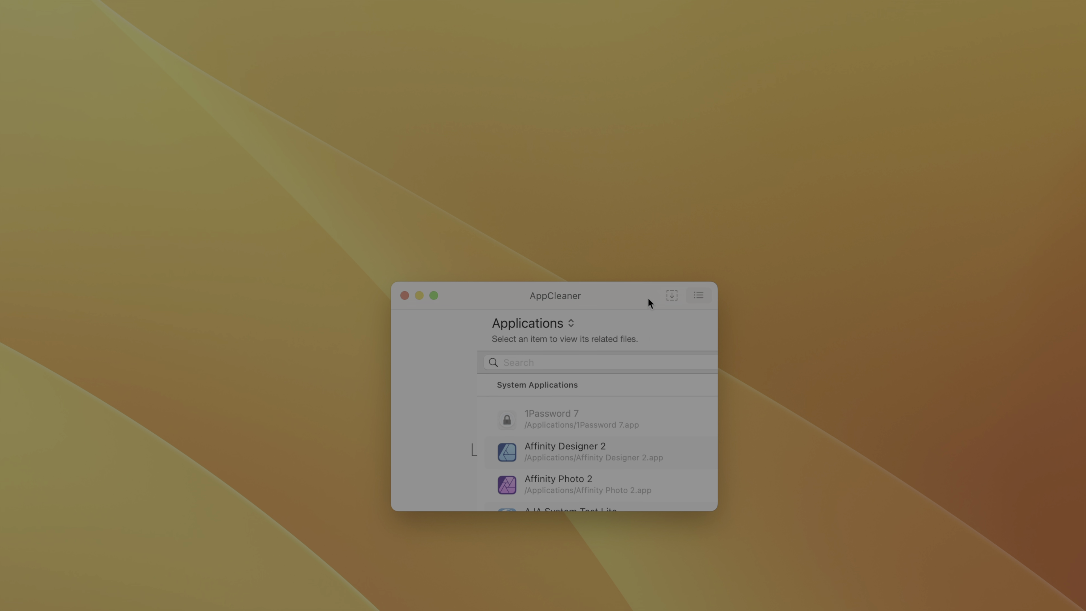
type("parallels")
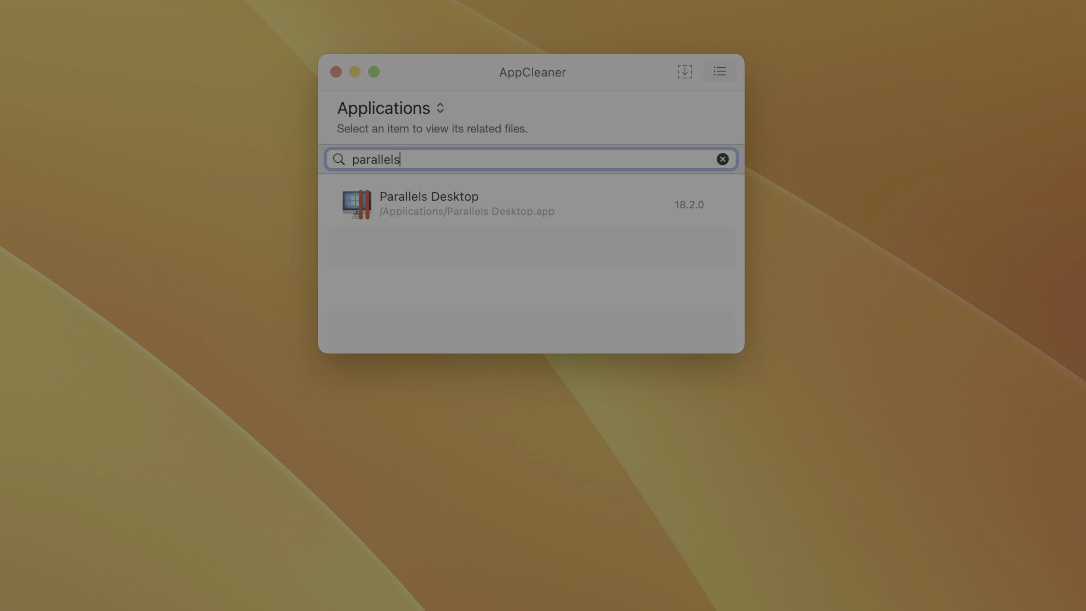
left_click(583, 207)
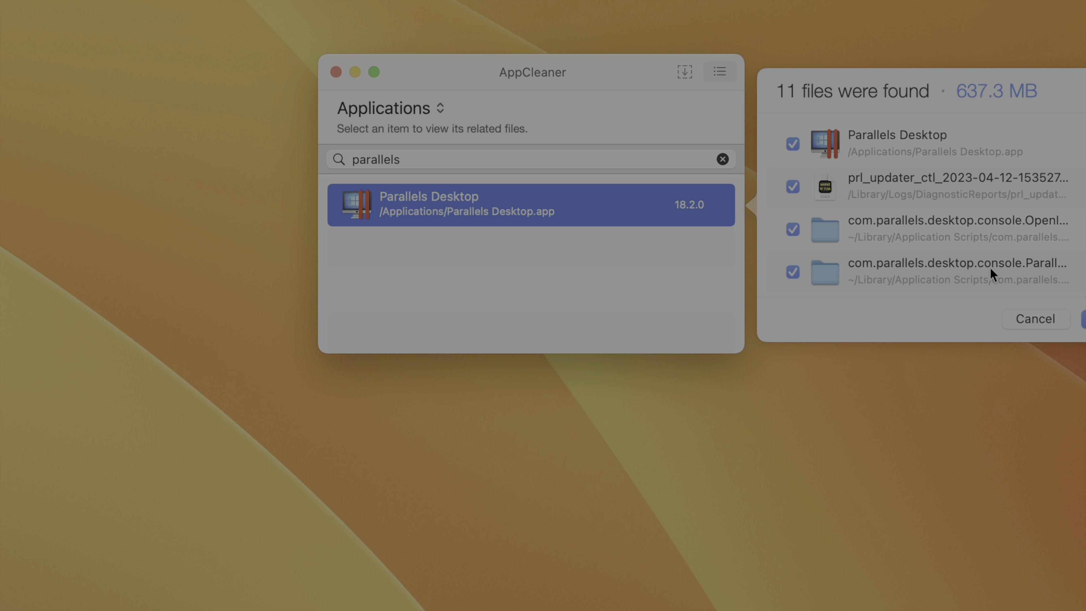
scroll(990, 275, "down", 5)
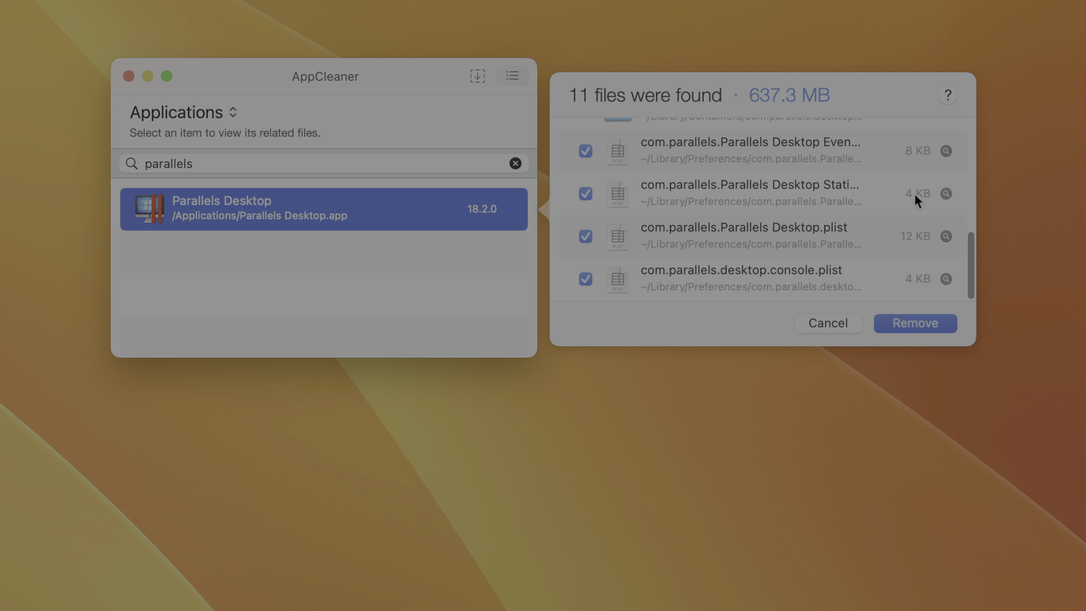
key("Return")
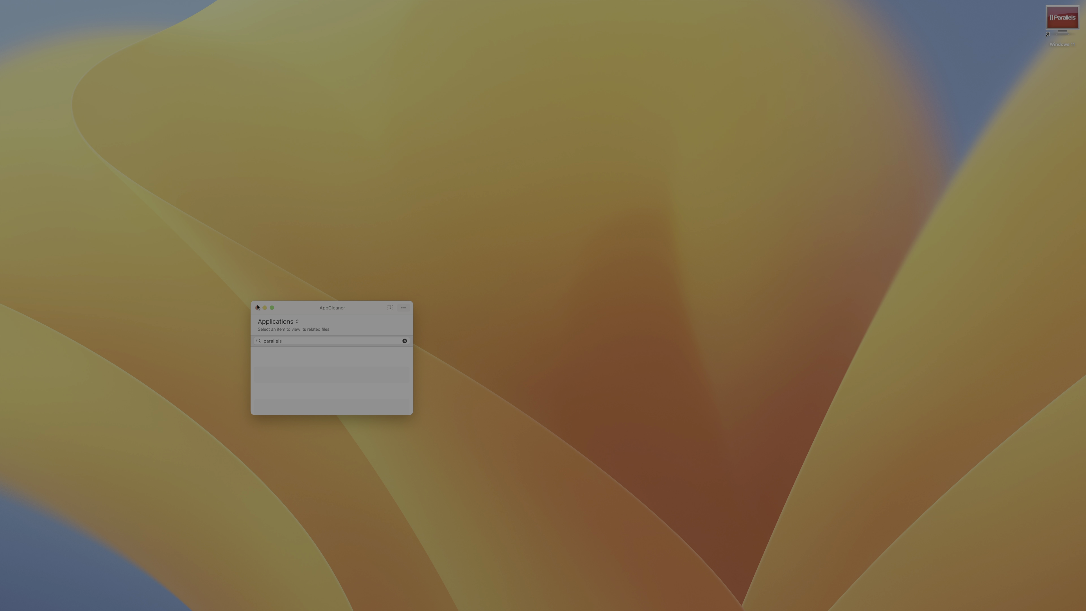
left_click(128, 76)
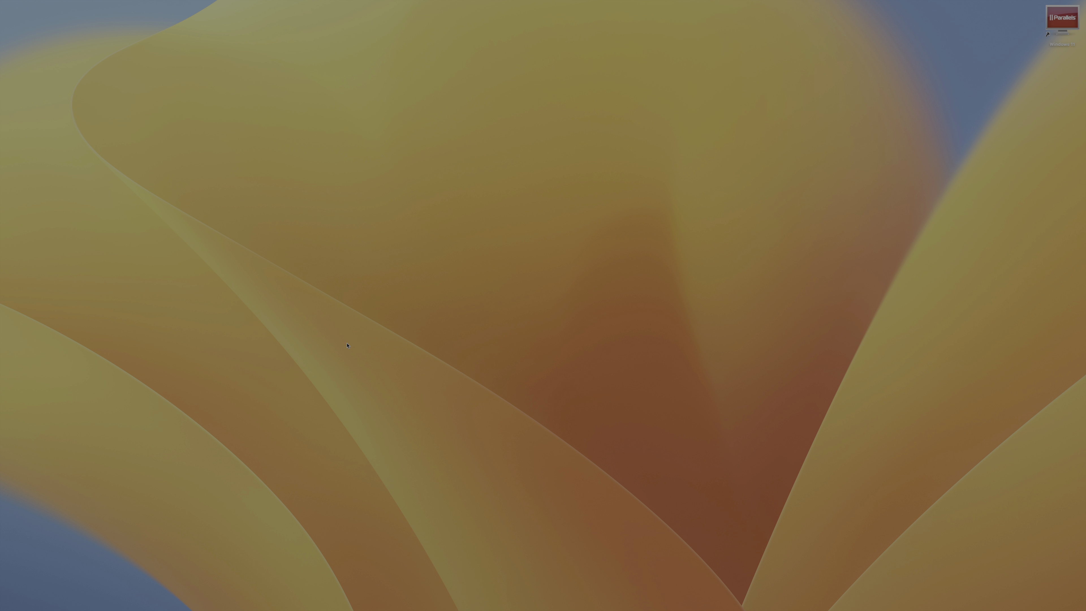
- Move the Parallels item on the Mac desktop to the Trash and empty the Trash
key("ctrl+Right")
key("ctrl+Left")
left_click_drag(986, 67, 1068, 19)
key("super+BackSpace")
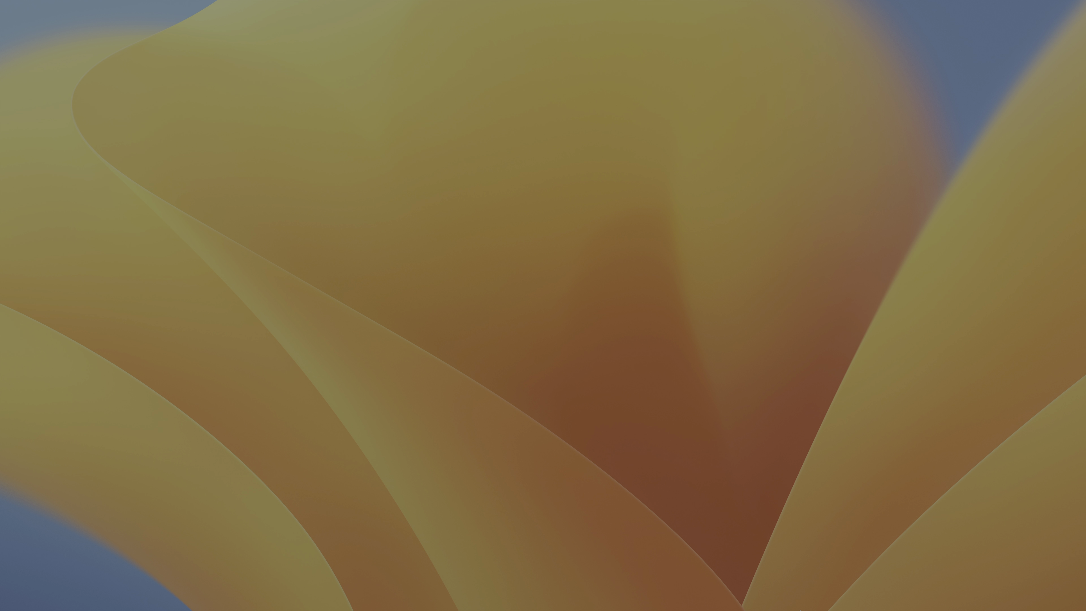
mouse_move(800, 610)
right_click(845, 595)
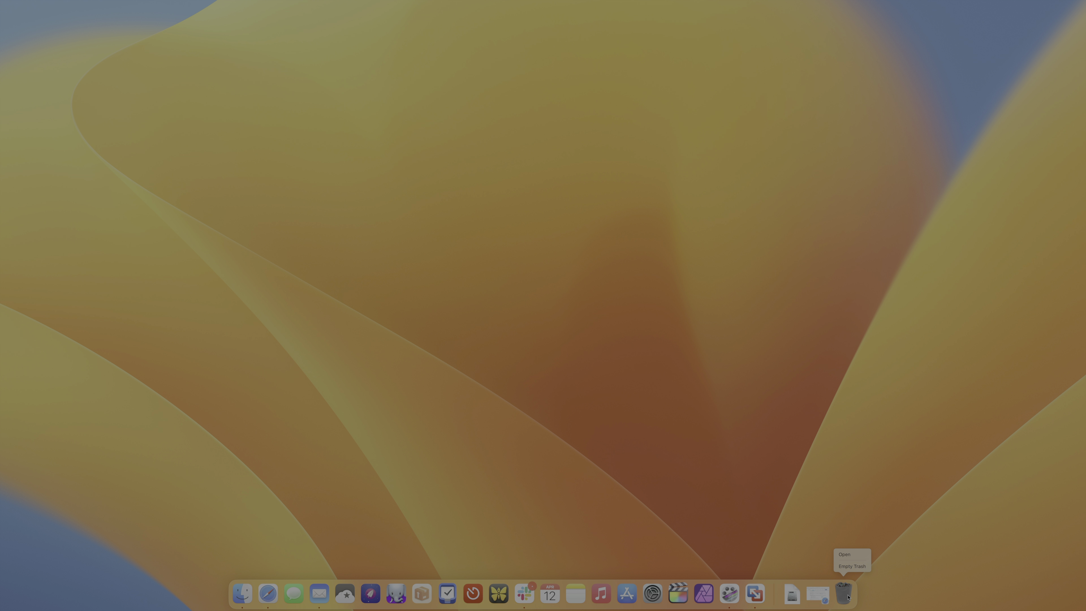
left_click(852, 566)
left_click(565, 206)
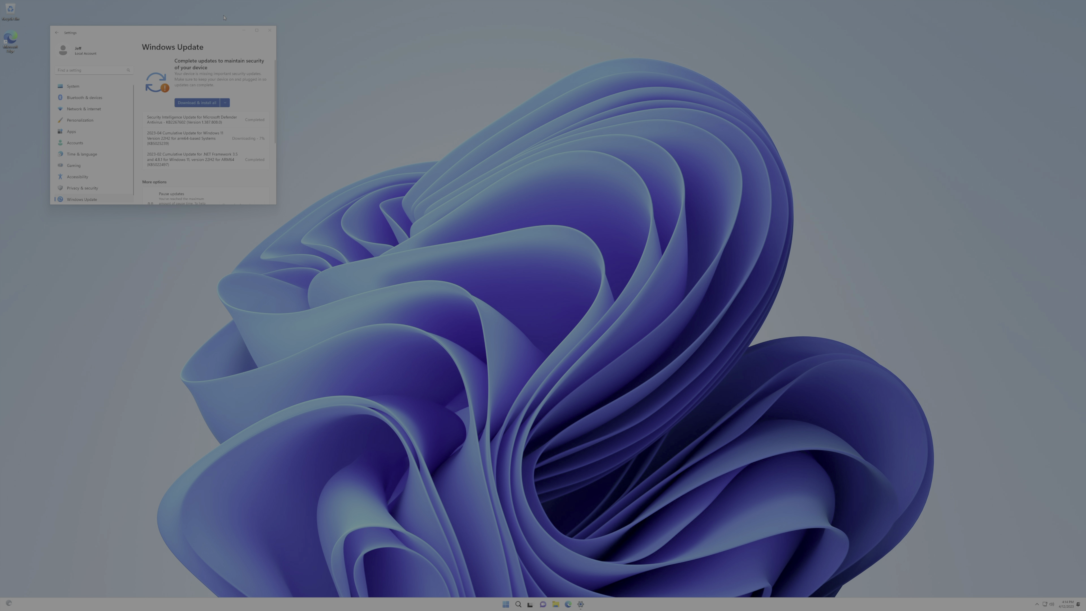
- Move the Windows Update window toward the middle of the Windows desktop and restart Windows to complete the updates
left_click_drag(210, 33, 530, 226)
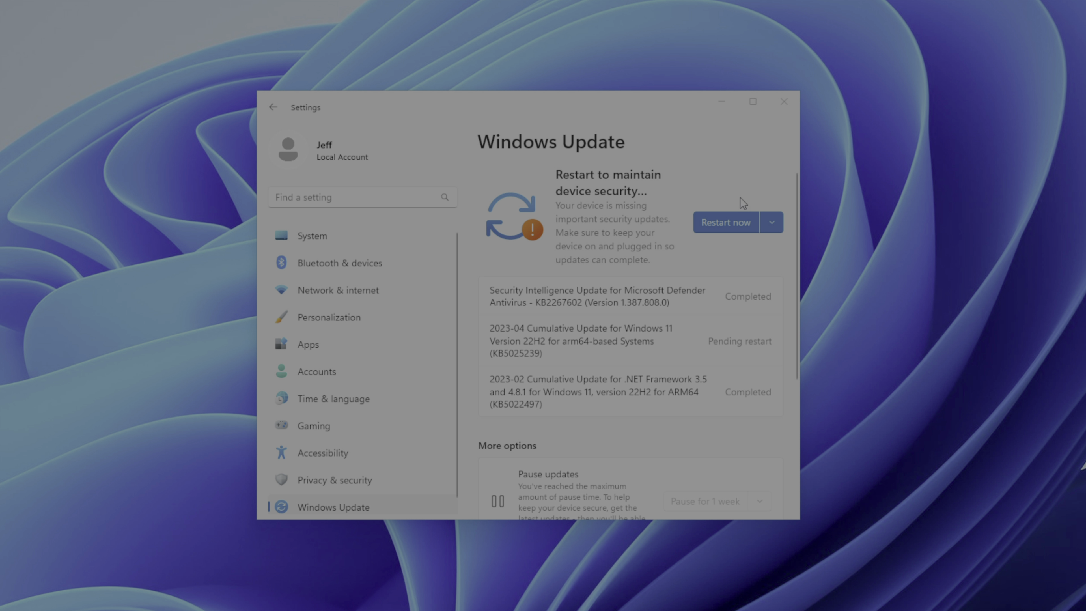
left_click(736, 222)
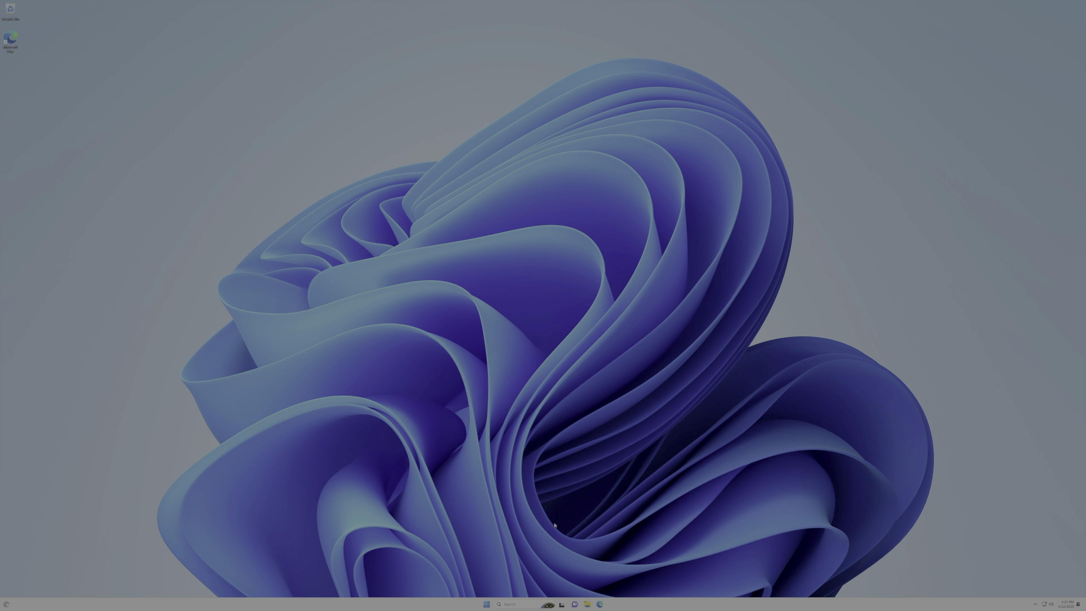
- Open the Windows settings again and move their window toward the middle of the desktop
left_click(487, 607)
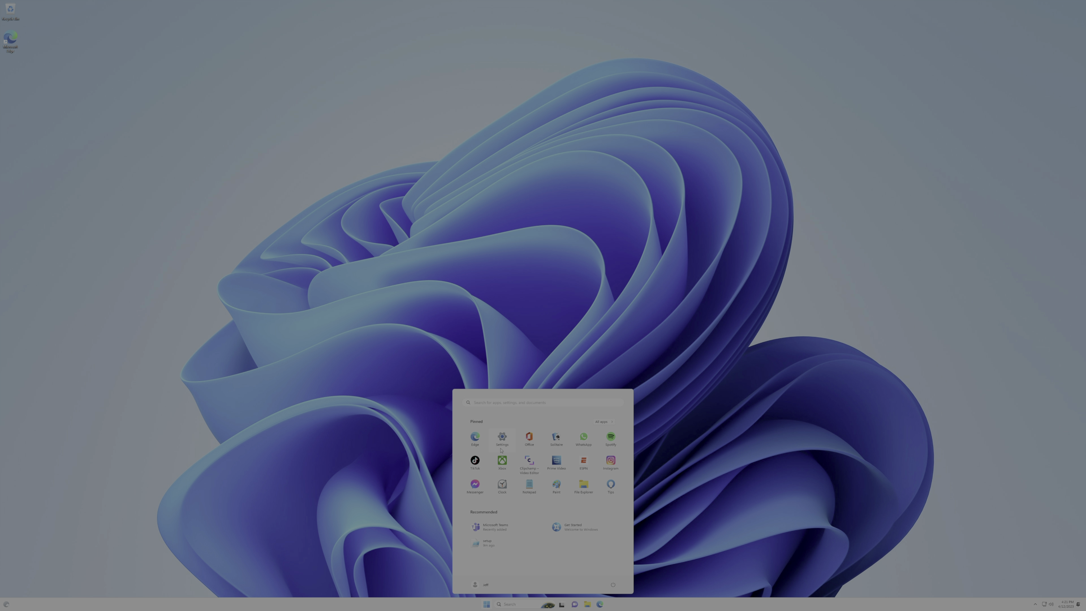
left_click(503, 438)
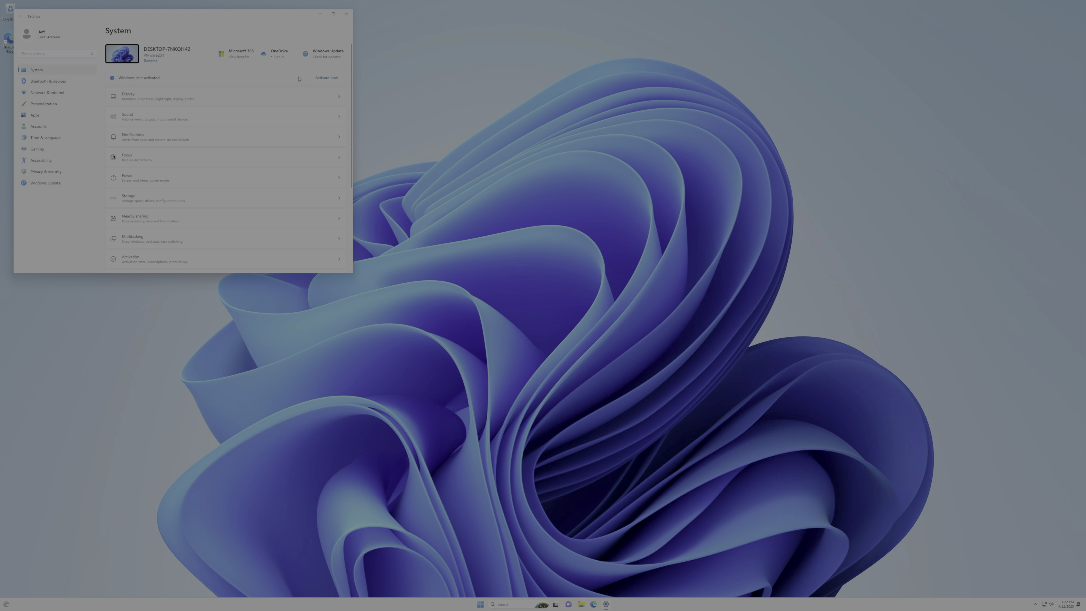
left_click_drag(245, 22, 573, 184)
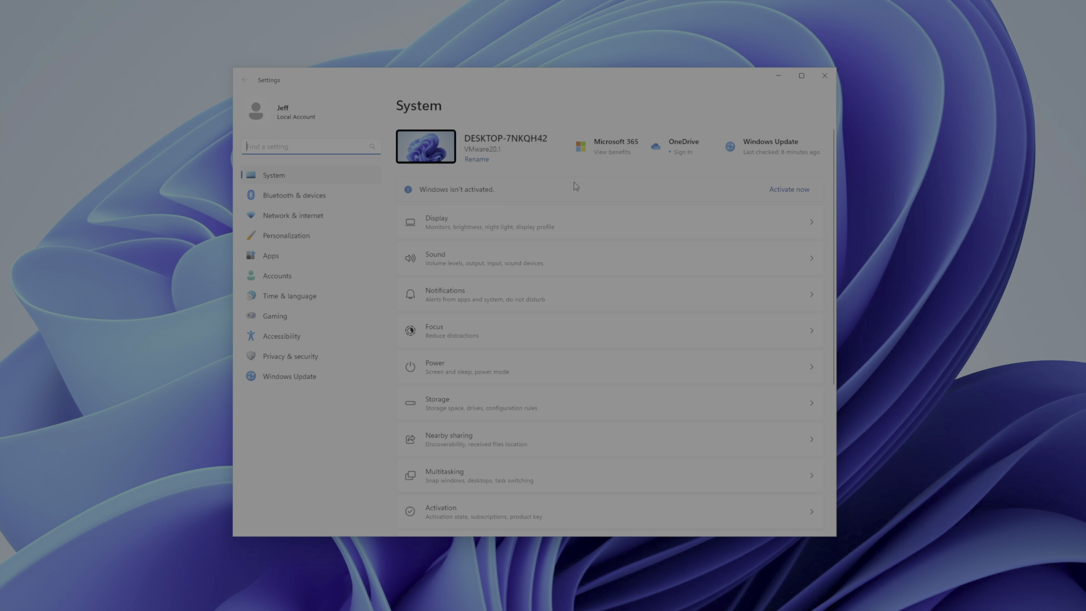